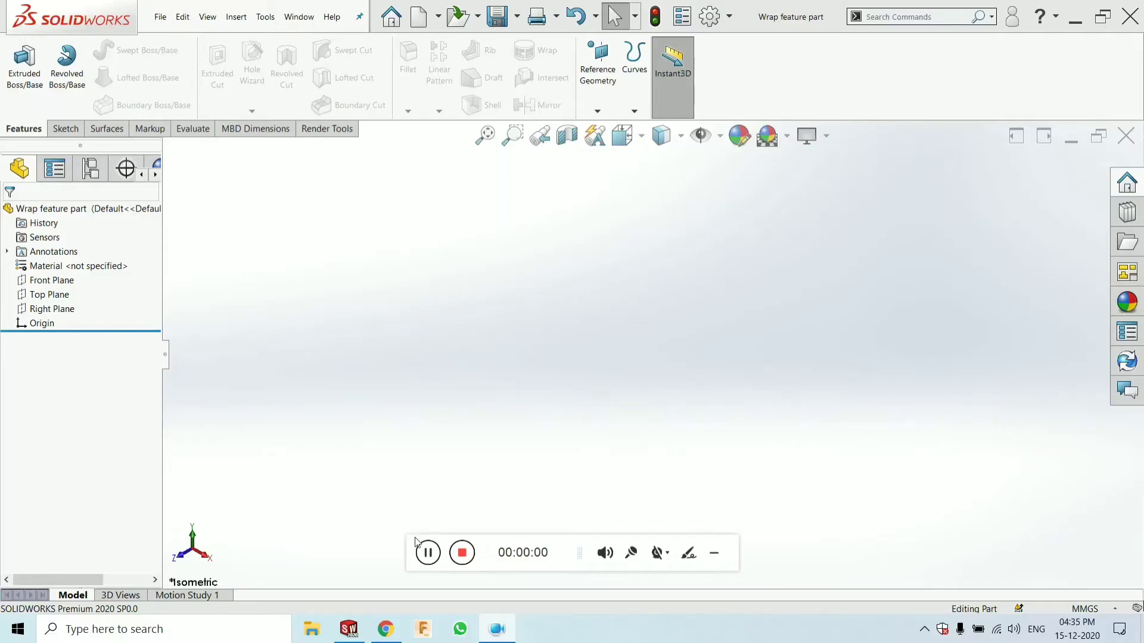
# Switch from the empty 'Wrap feature part' to the browser's CadDesignMaster GrabCAD profile.
pyautogui.moveTo(568, 560); pyautogui.dragTo(880, 570)
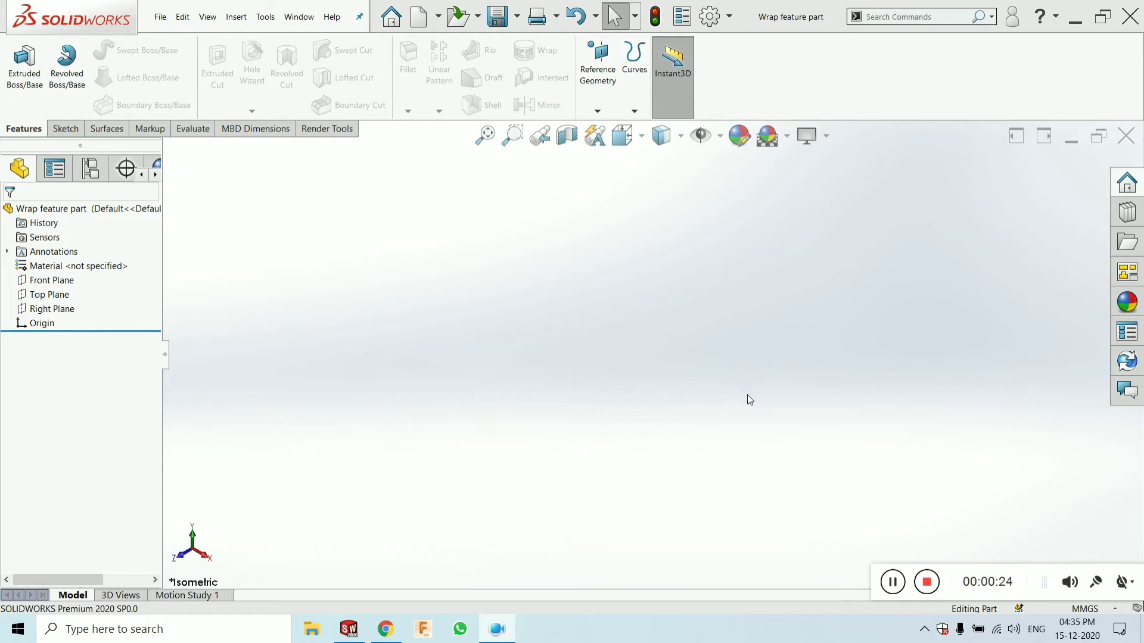
pyautogui.click(386, 630)
pyautogui.scroll(1, 380, 393)
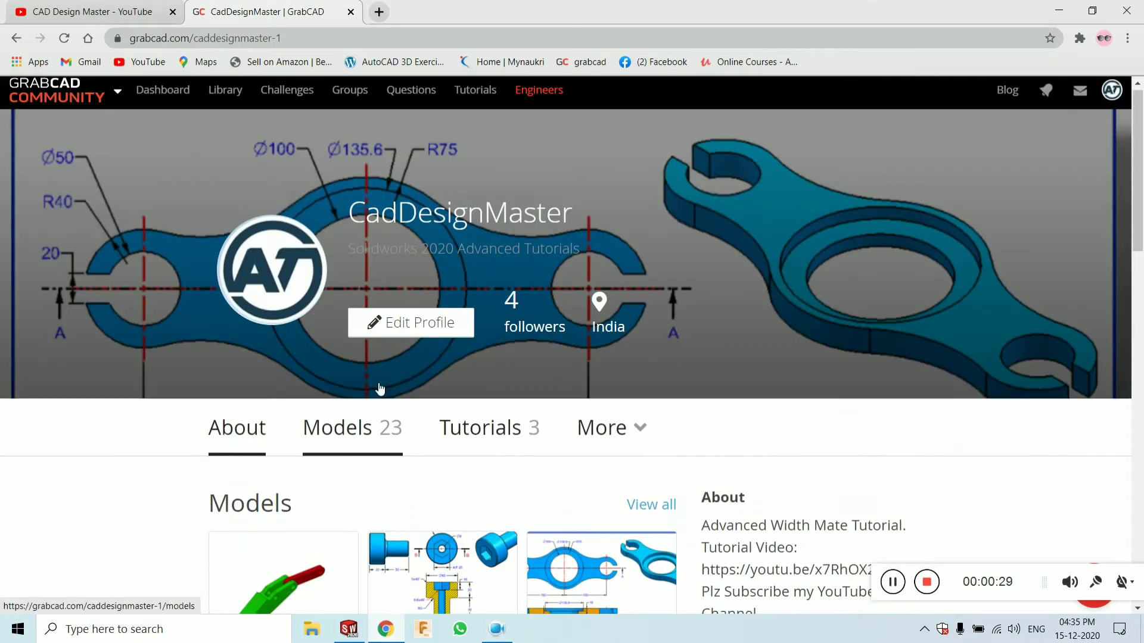
pyautogui.hotkey('ctrl', 'shift', 'Tab')
pyautogui.scroll(-4, 953, 386)
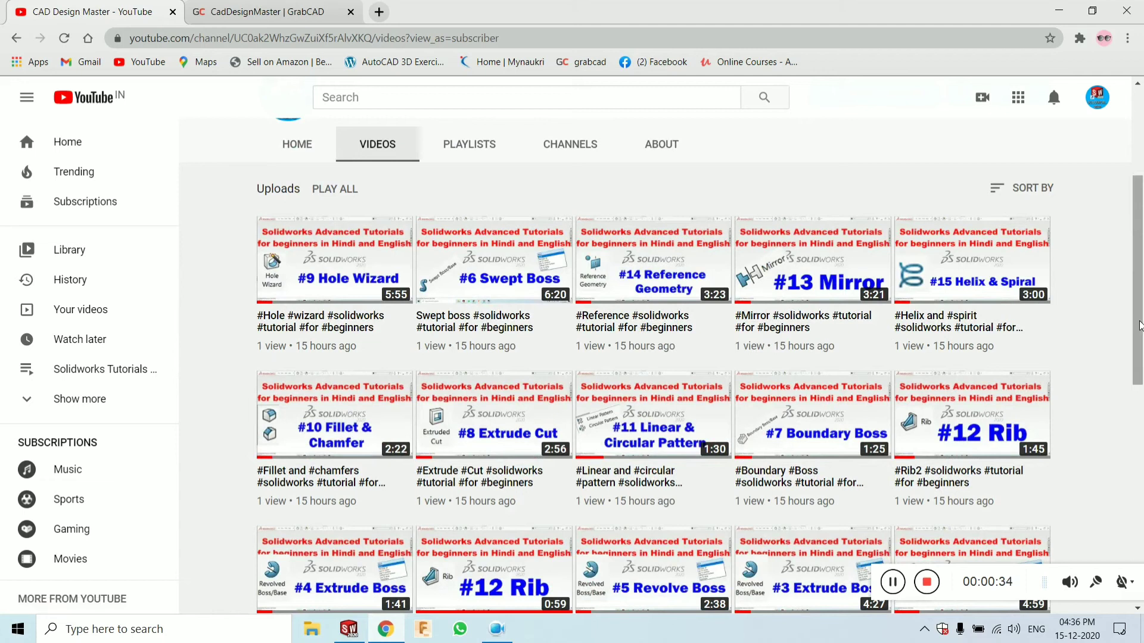
pyautogui.moveTo(878, 578); pyautogui.dragTo(898, 588)
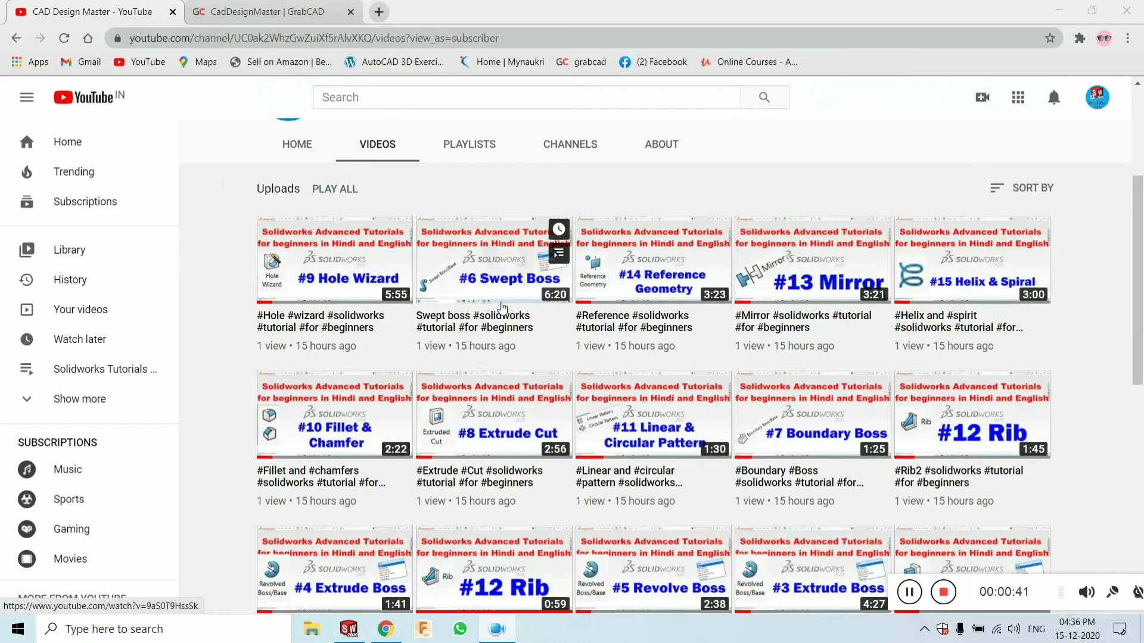
pyautogui.scroll(-3, 499, 320)
pyautogui.scroll(3, 499, 320)
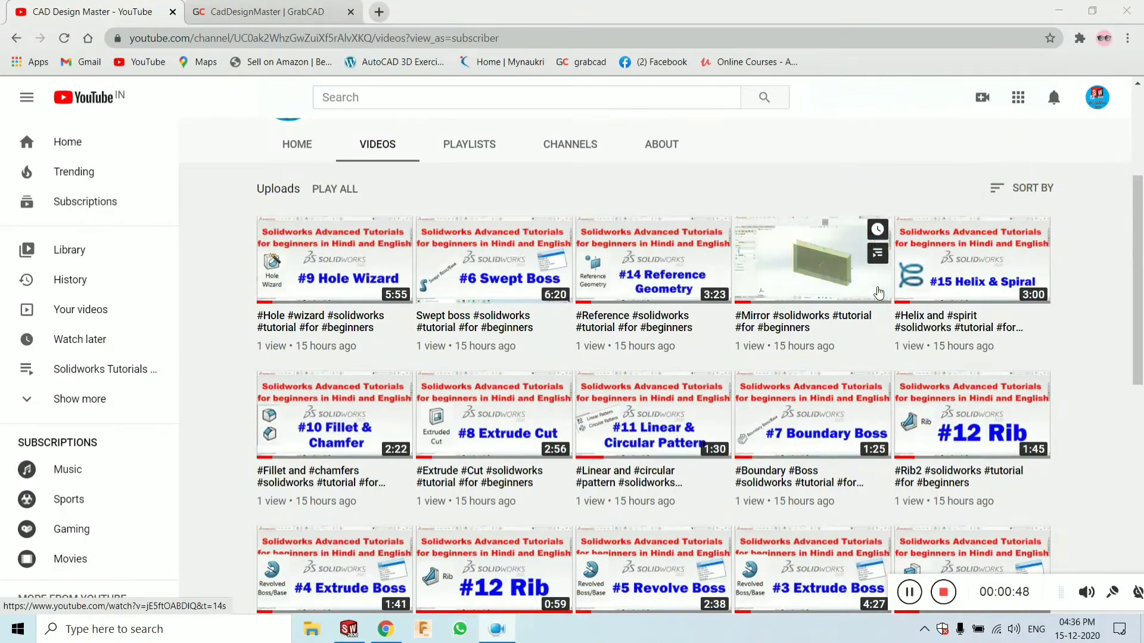
pyautogui.scroll(-2, 718, 334)
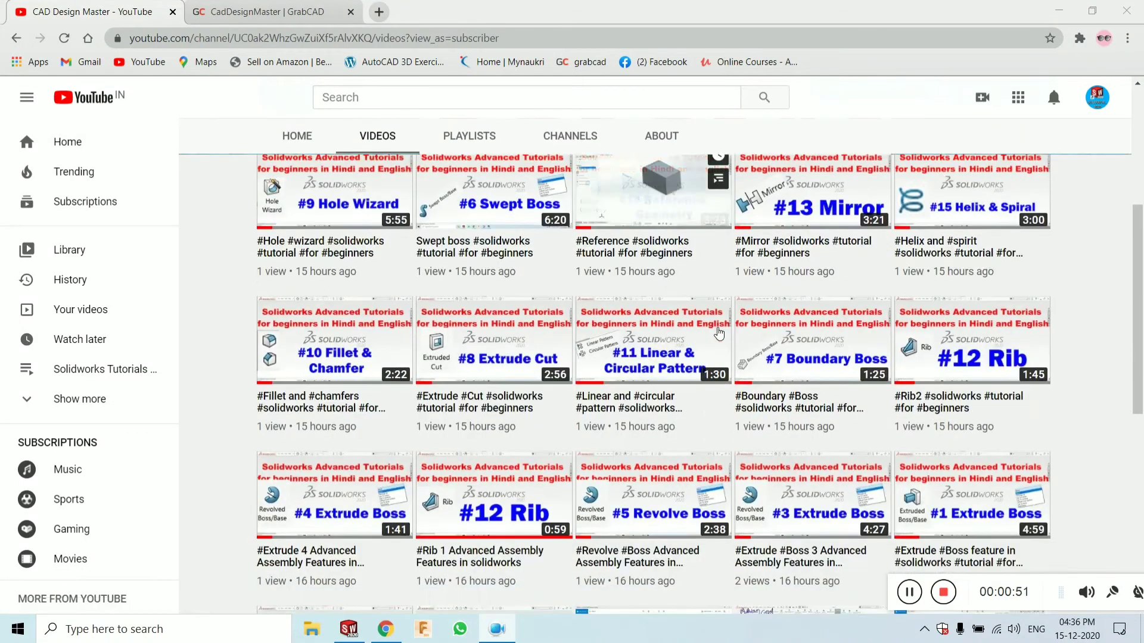
pyautogui.scroll(-2, 718, 334)
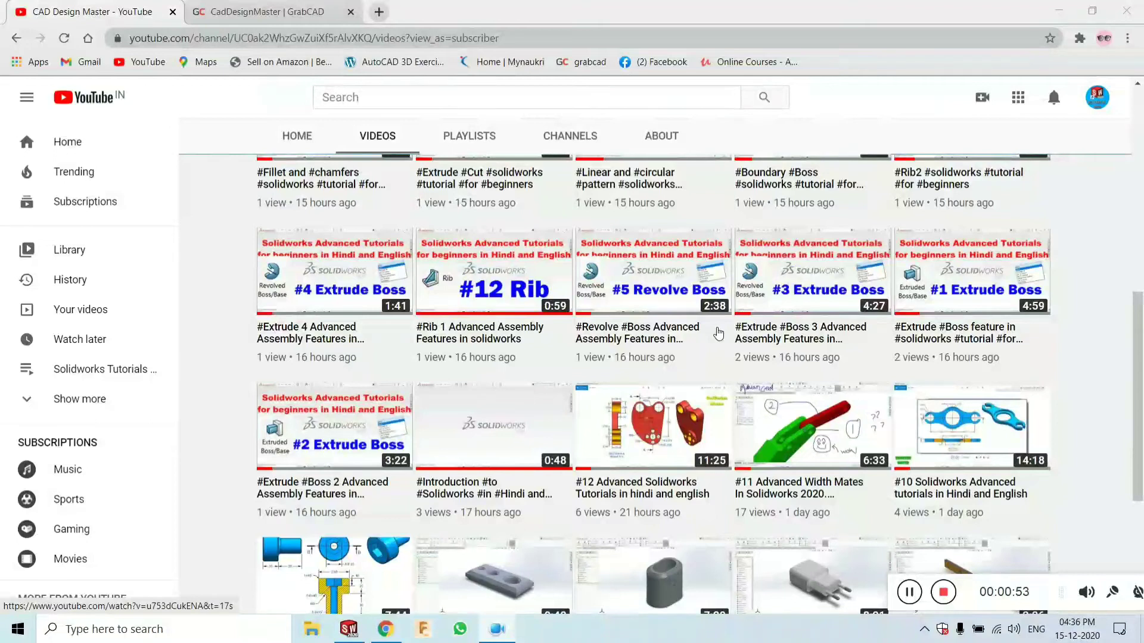
pyautogui.scroll(5, 718, 334)
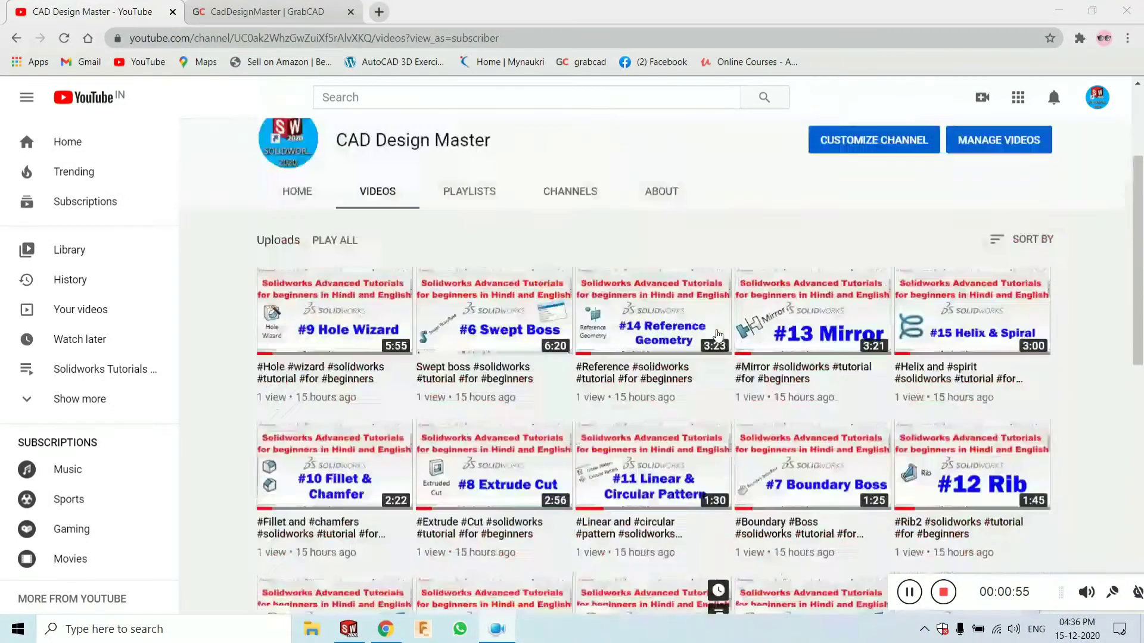
pyautogui.scroll(-1, 717, 337)
pyautogui.scroll(1, 718, 337)
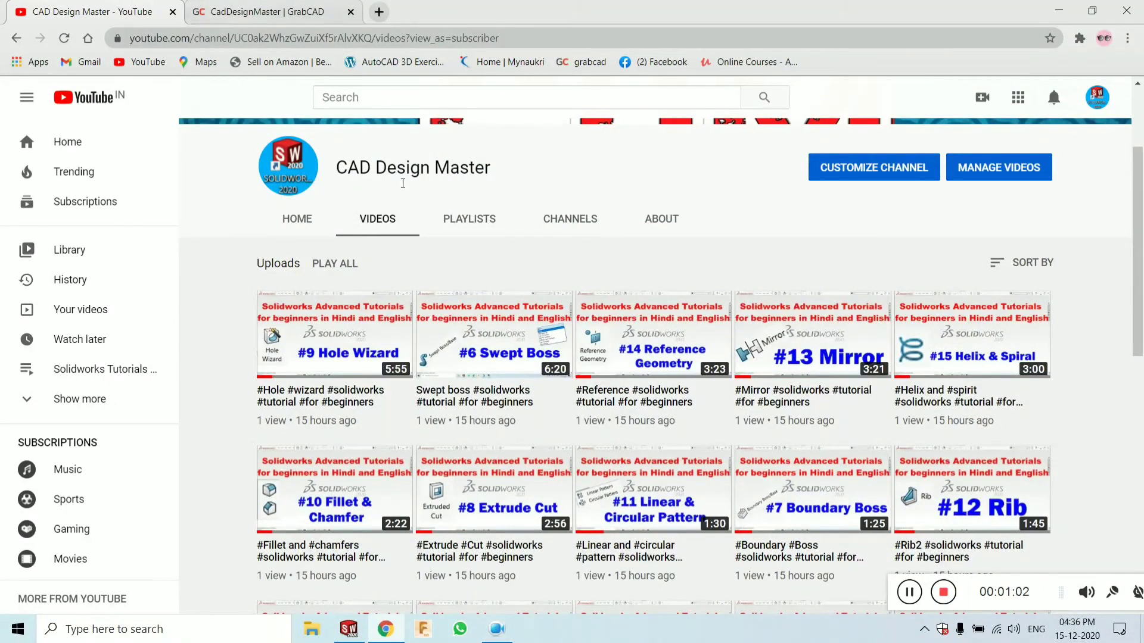
pyautogui.moveTo(388, 395)
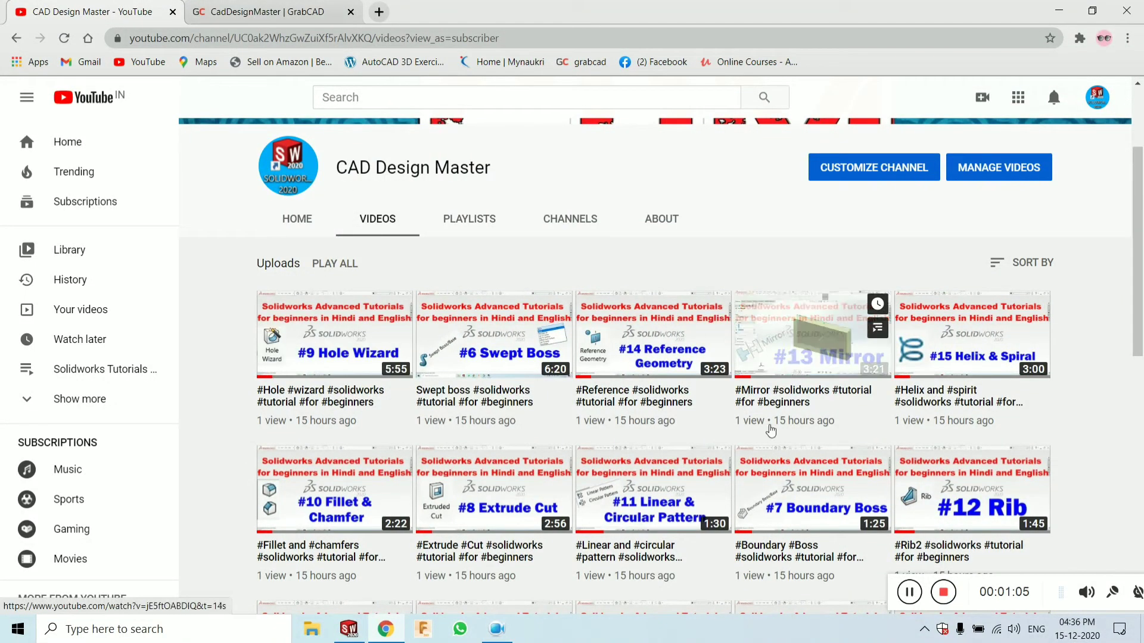
# Highlight the CadDesignMaster name on the GrabCAD profile page, then return to SOLIDWORKS.
pyautogui.moveTo(677, 426)
pyautogui.click(266, 11)
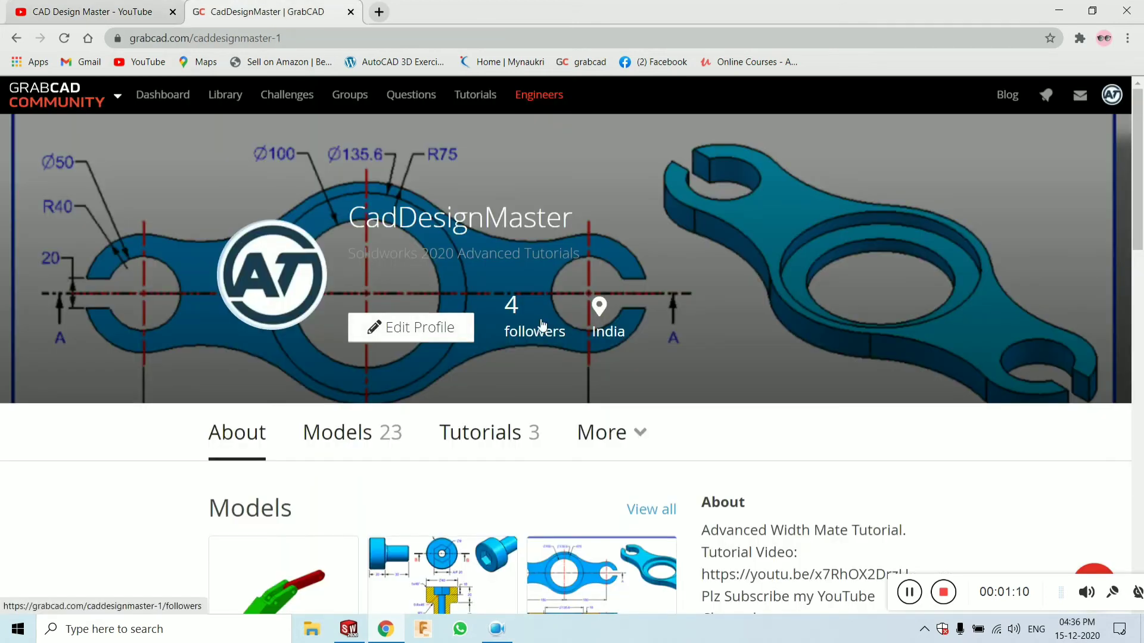
pyautogui.moveTo(348, 218); pyautogui.dragTo(574, 218)
pyautogui.scroll(-4, 399, 354)
pyautogui.scroll(4, 399, 354)
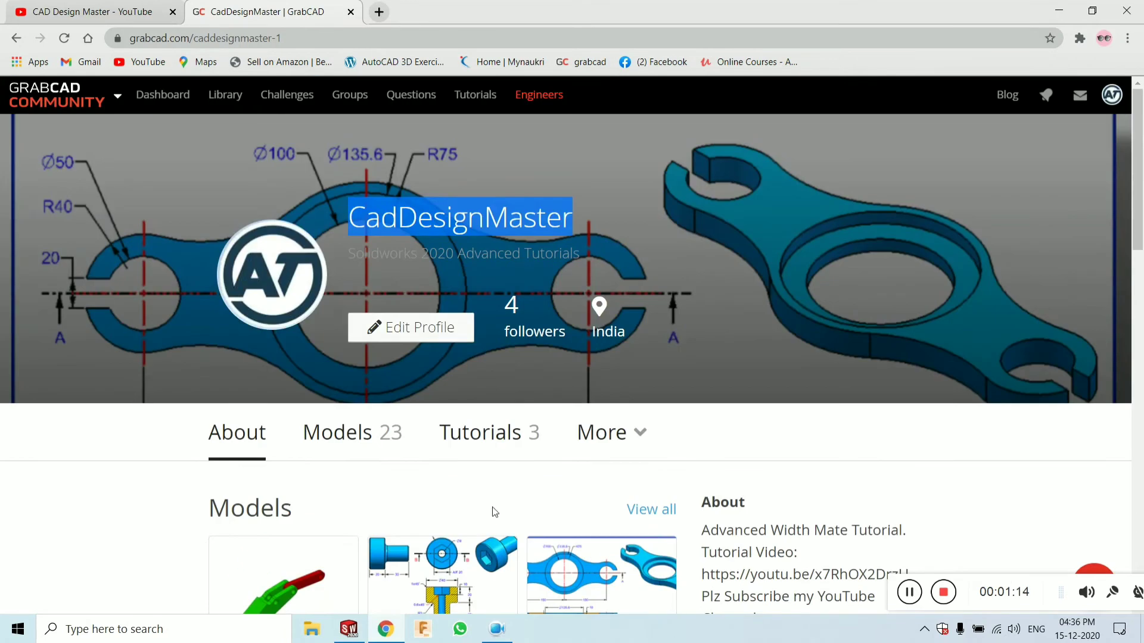
pyautogui.click(348, 629)
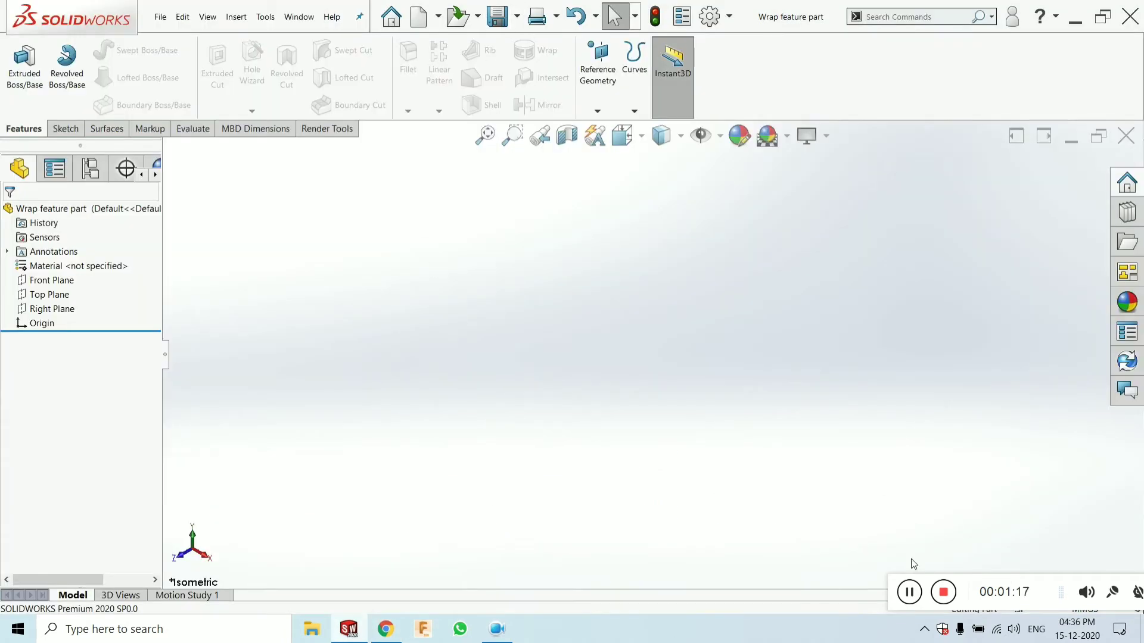
# Start a sketch on the Top Plane, then draw and delete a trial corner rectangle.
pyautogui.click(913, 601)
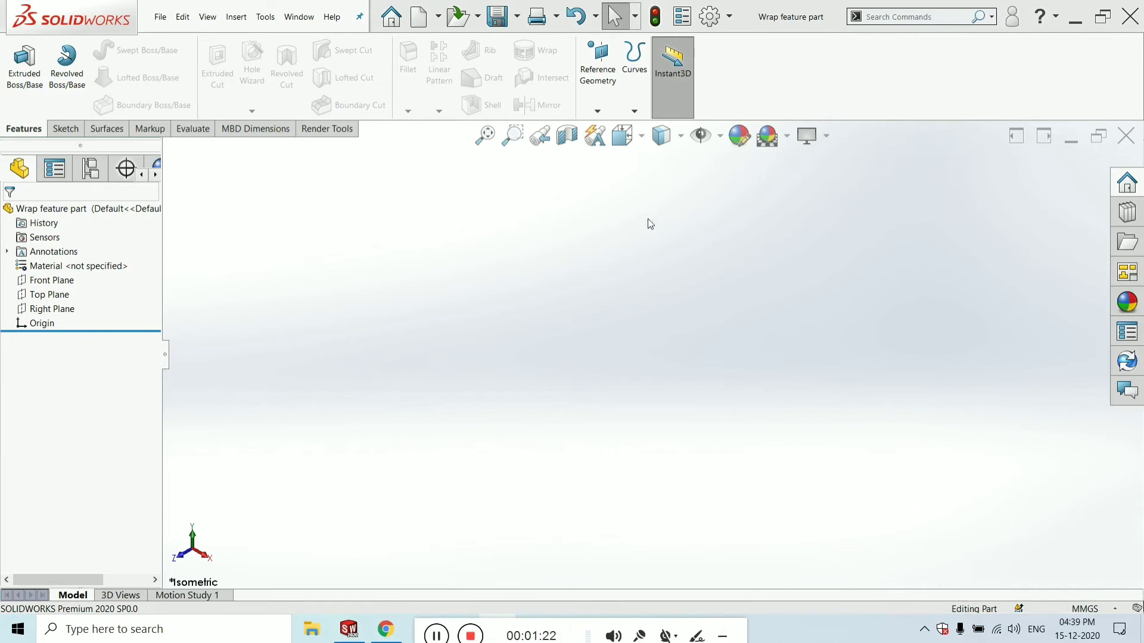
pyautogui.click(47, 295)
pyautogui.click(58, 280)
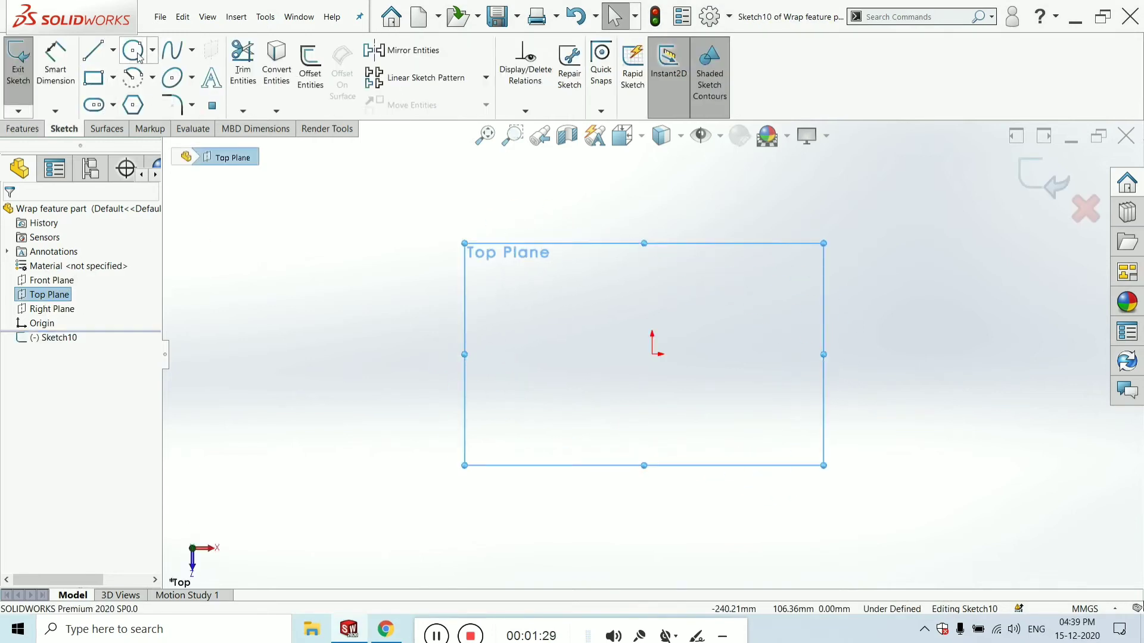
pyautogui.click(93, 77)
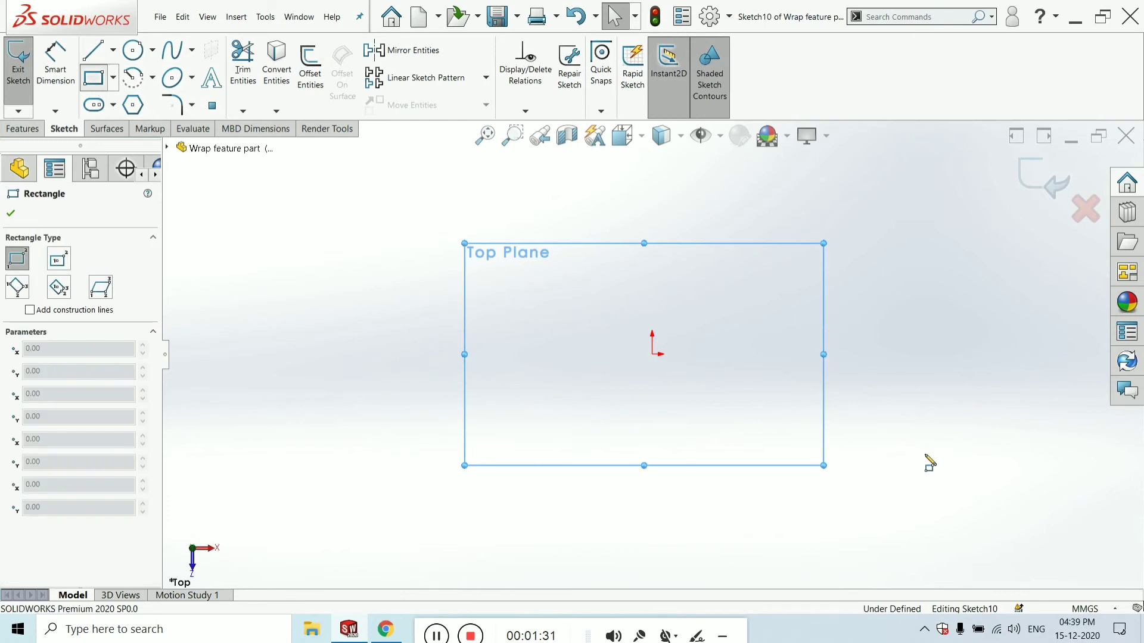
pyautogui.click(652, 354)
pyautogui.click(903, 261)
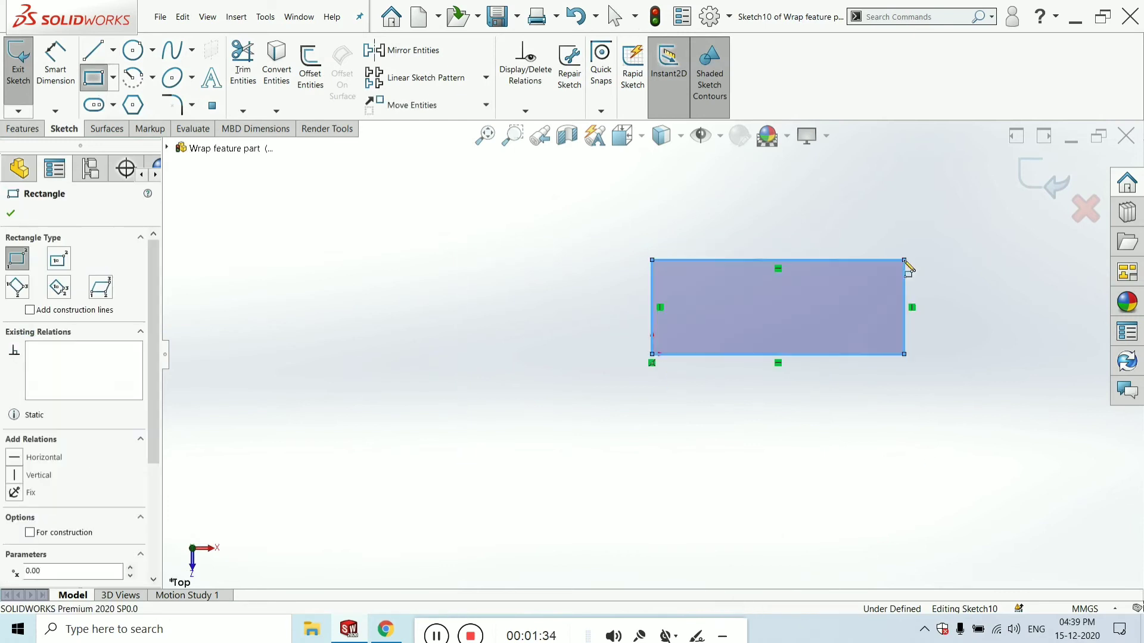
pyautogui.press('d')
pyautogui.click(905, 288)
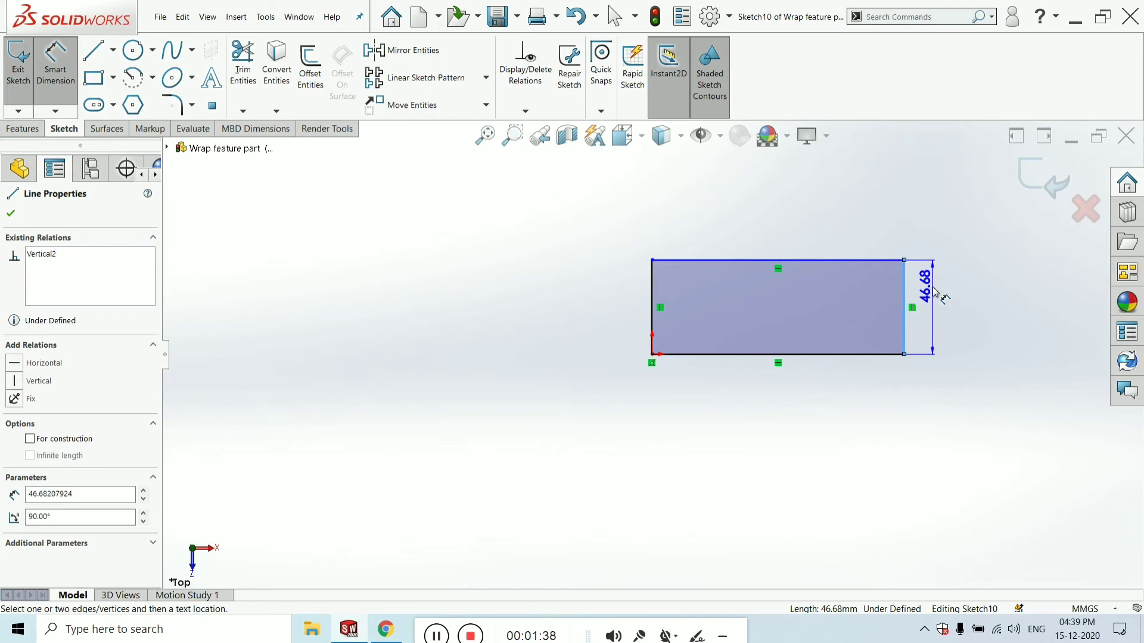
pyautogui.press('Escape')
pyautogui.hotkey('ctrl', 'a')
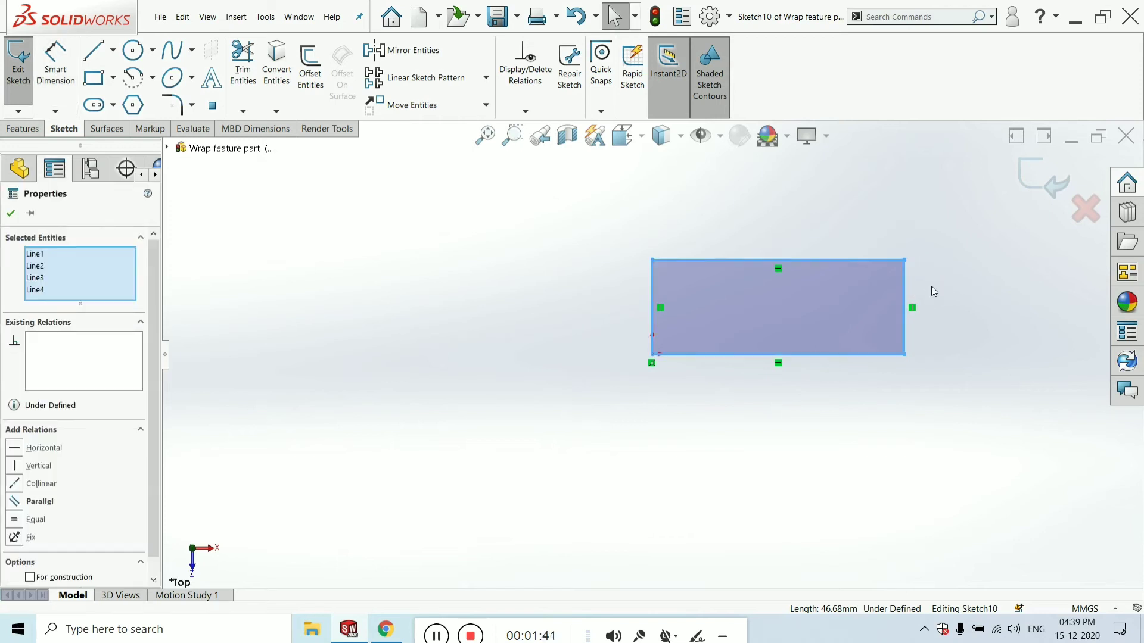
pyautogui.press('Delete')
# Draw a circle centred on the origin and dimension its diameter to 100 mm.
pyautogui.click(133, 50)
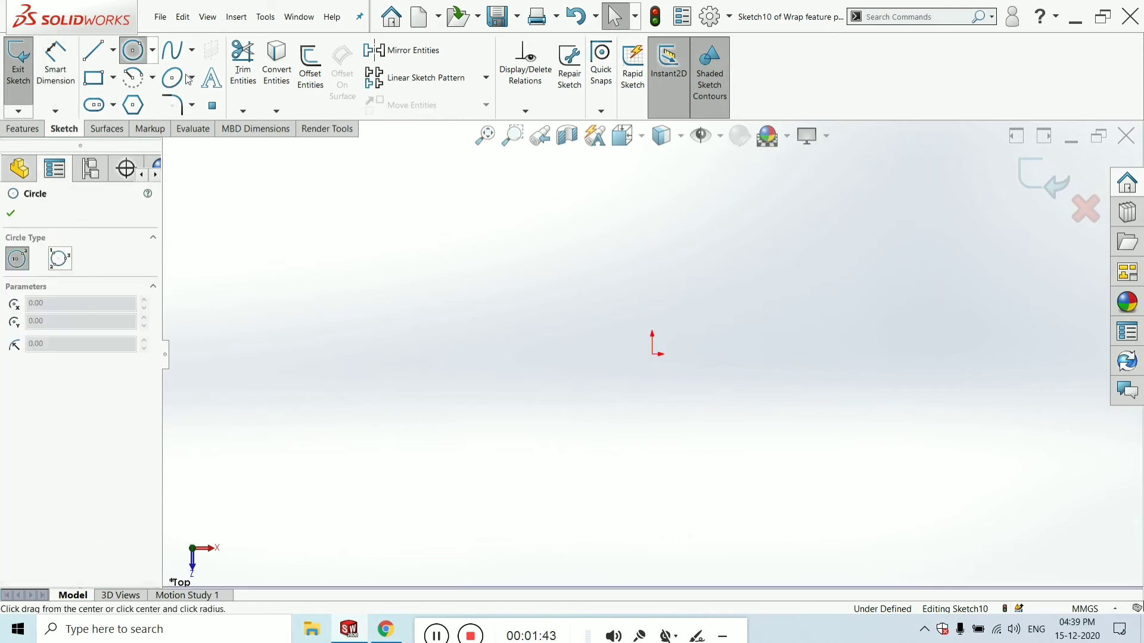
pyautogui.click(652, 355)
pyautogui.click(736, 309)
pyautogui.press('d')
pyautogui.click(748, 327)
pyautogui.click(864, 343)
pyautogui.write('1')
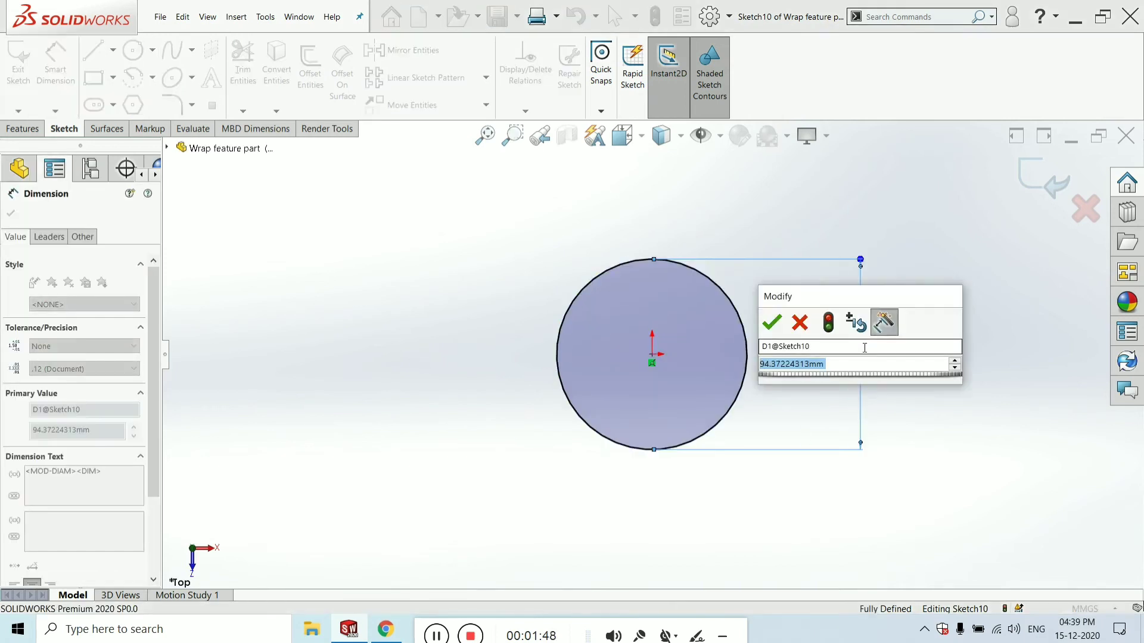
pyautogui.write('00')
pyautogui.press('Return')
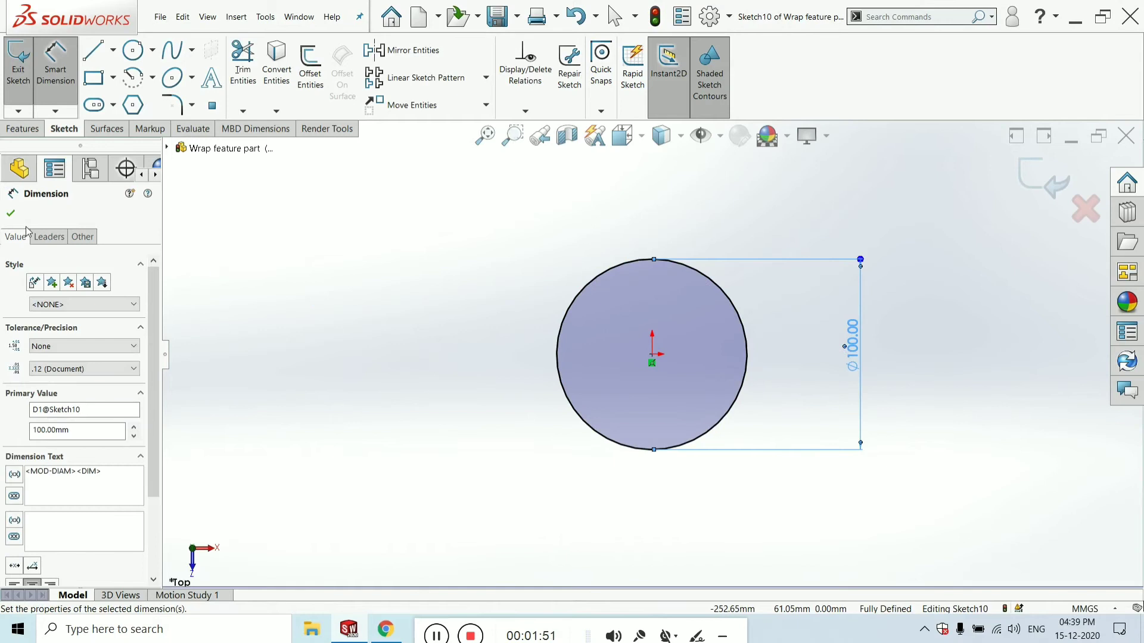
pyautogui.click(12, 217)
# Extrude the circle into a 50 mm tall solid cylinder.
pyautogui.click(23, 129)
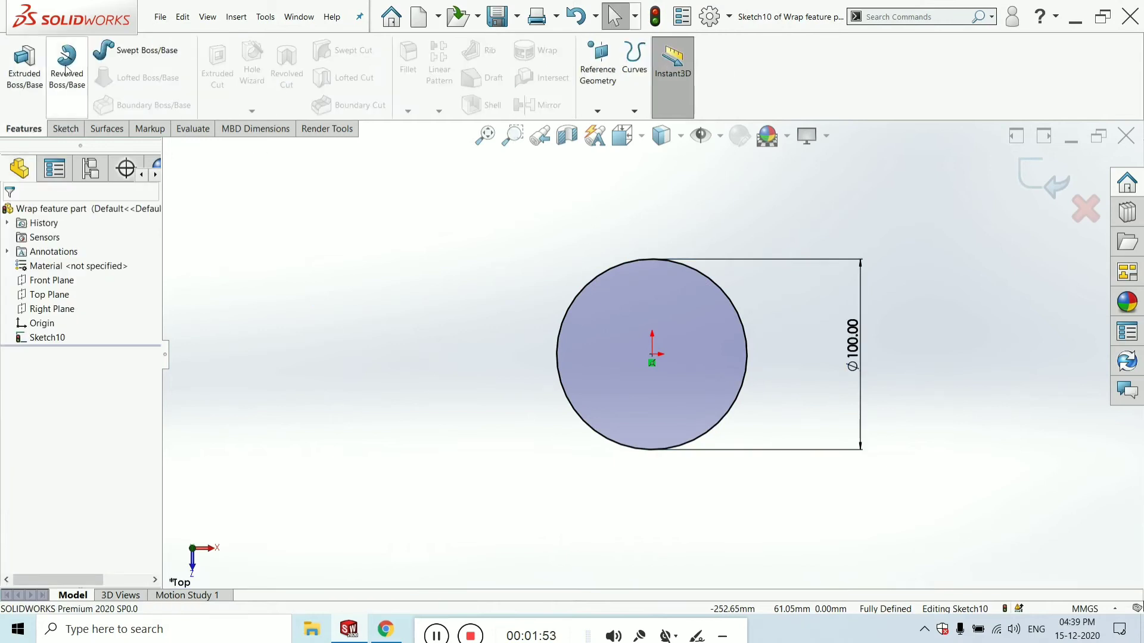
pyautogui.click(25, 62)
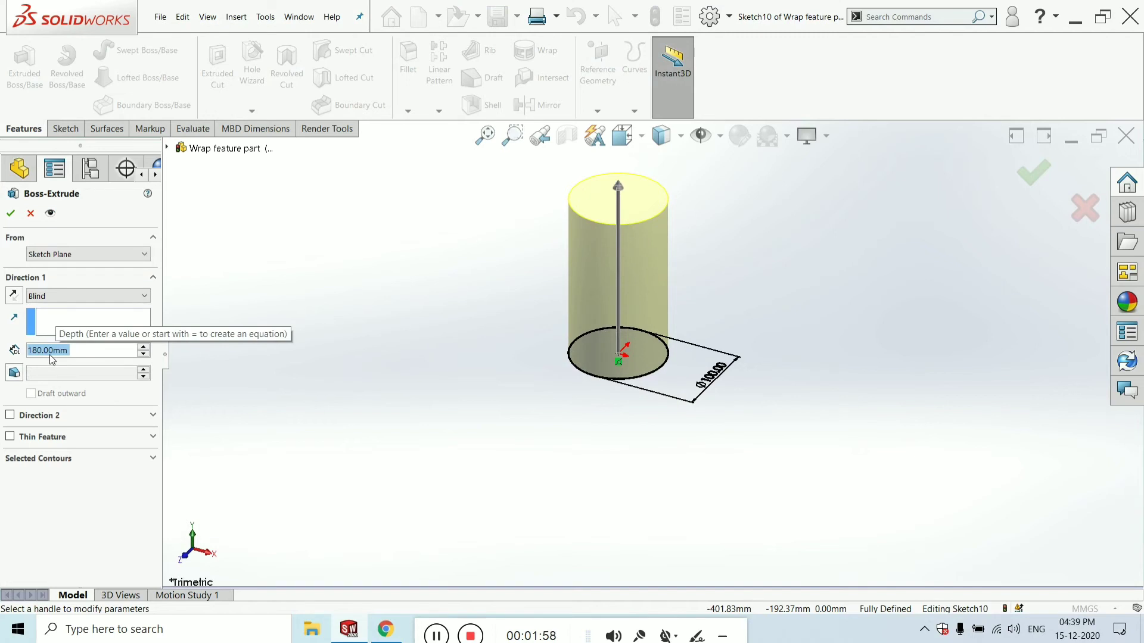
pyautogui.write('50')
pyautogui.press('Return')
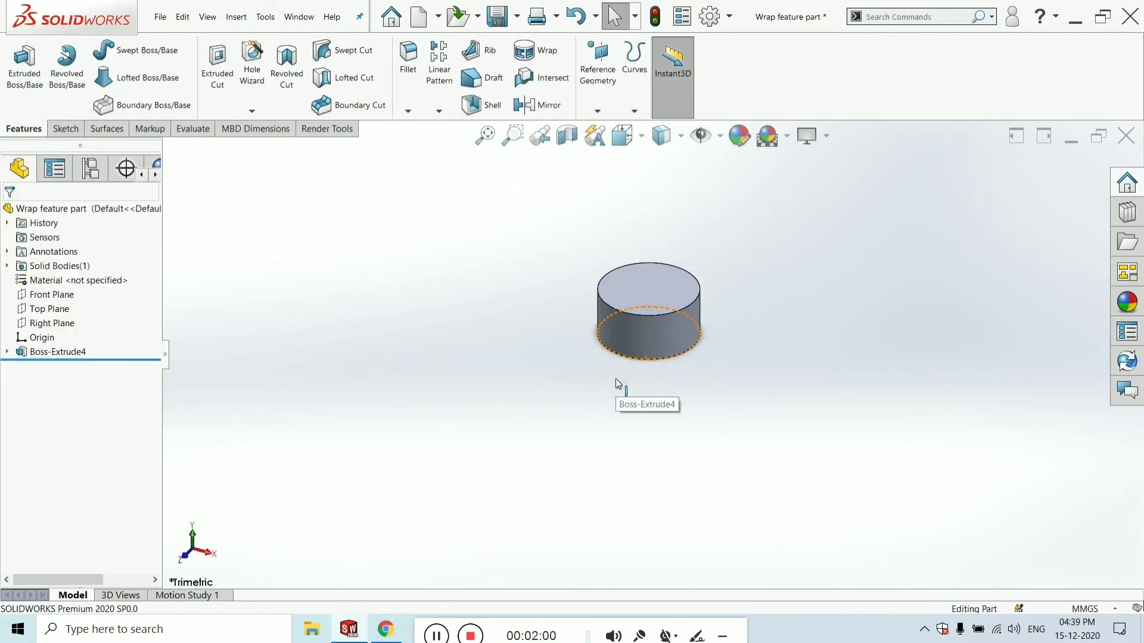
pyautogui.scroll(3, 763, 287)
pyautogui.scroll(-2, 617, 349)
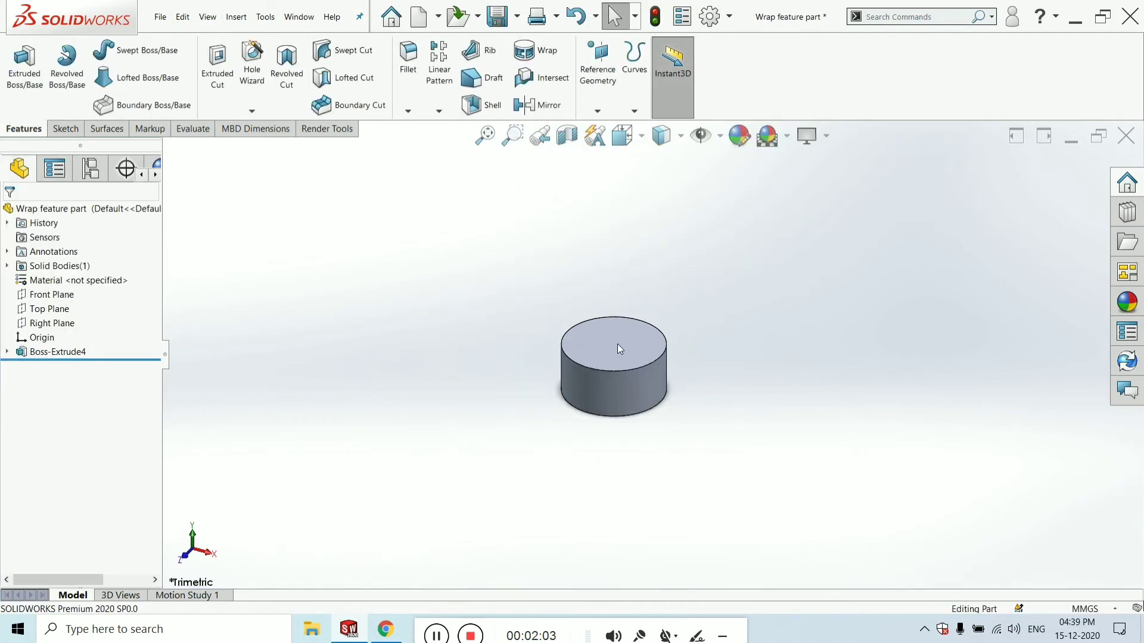
# Select the Front, Top and Right planes to show them, then clear the selection.
pyautogui.click(51, 296)
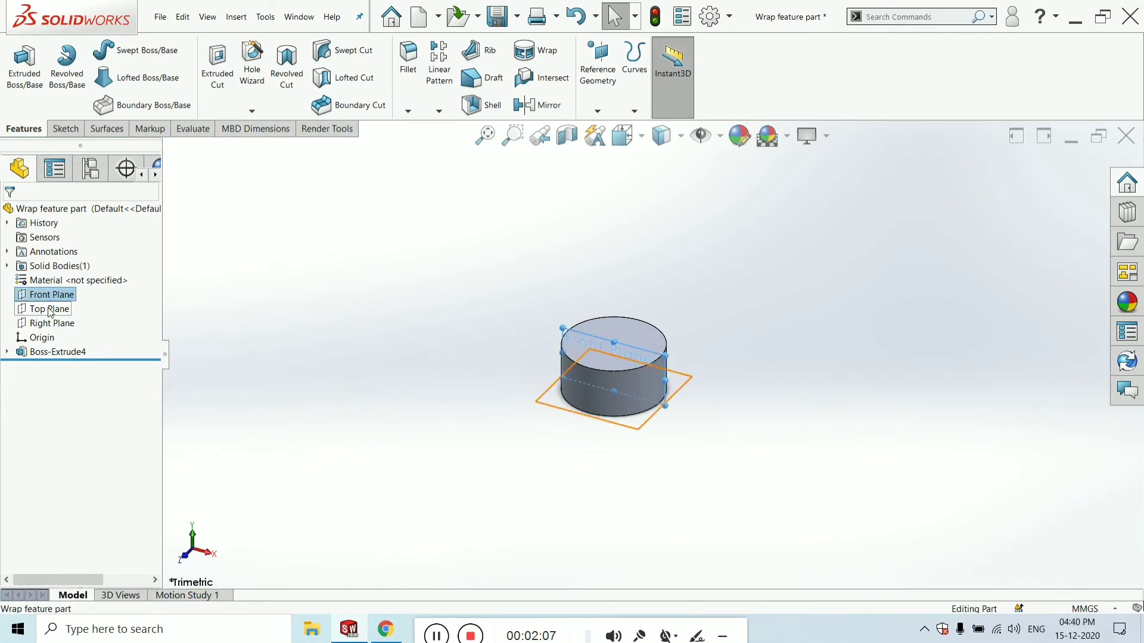
pyautogui.keyDown('ctrl'); pyautogui.click(50, 309); pyautogui.keyUp('ctrl')
pyautogui.keyDown('ctrl'); pyautogui.click(50, 323); pyautogui.keyUp('ctrl')
pyautogui.rightClick(50, 311)
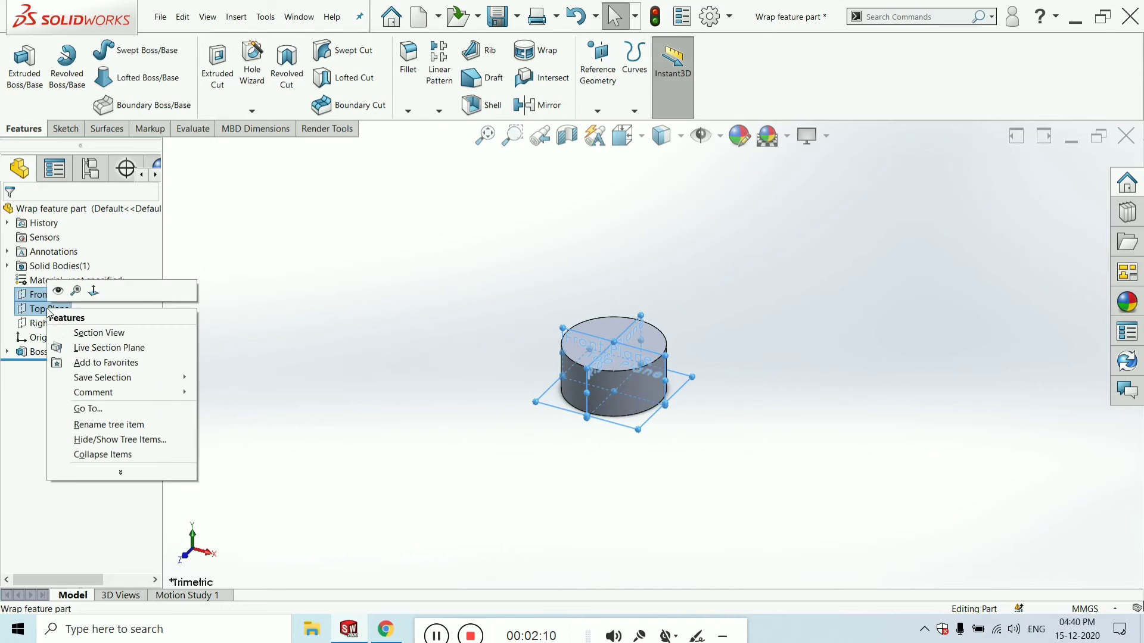
pyautogui.keyDown('ctrl'); pyautogui.click(52, 323); pyautogui.keyUp('ctrl')
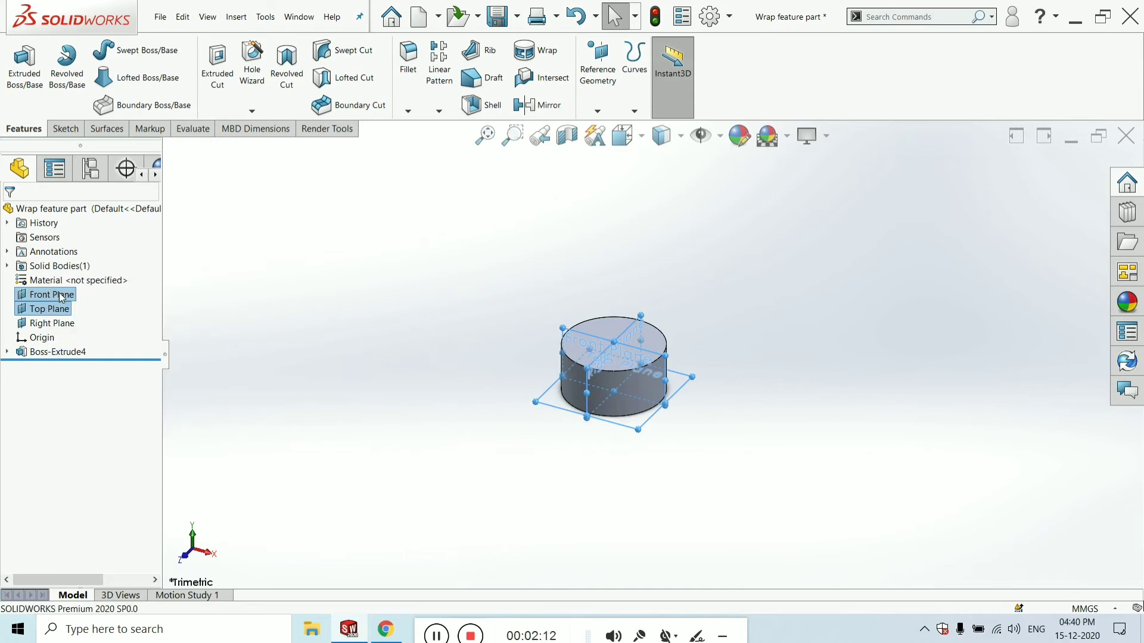
pyautogui.click(244, 302)
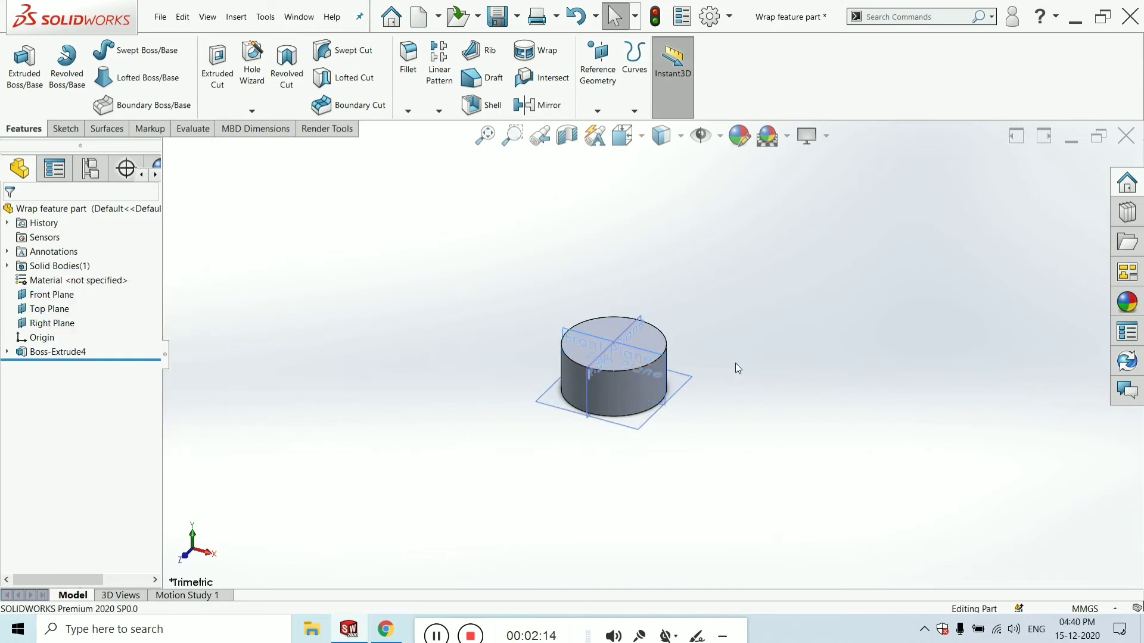
pyautogui.scroll(-5, 649, 373)
# Create Plane2 referencing the Front Plane and tangent to the cylinder's curved face.
pyautogui.click(438, 273)
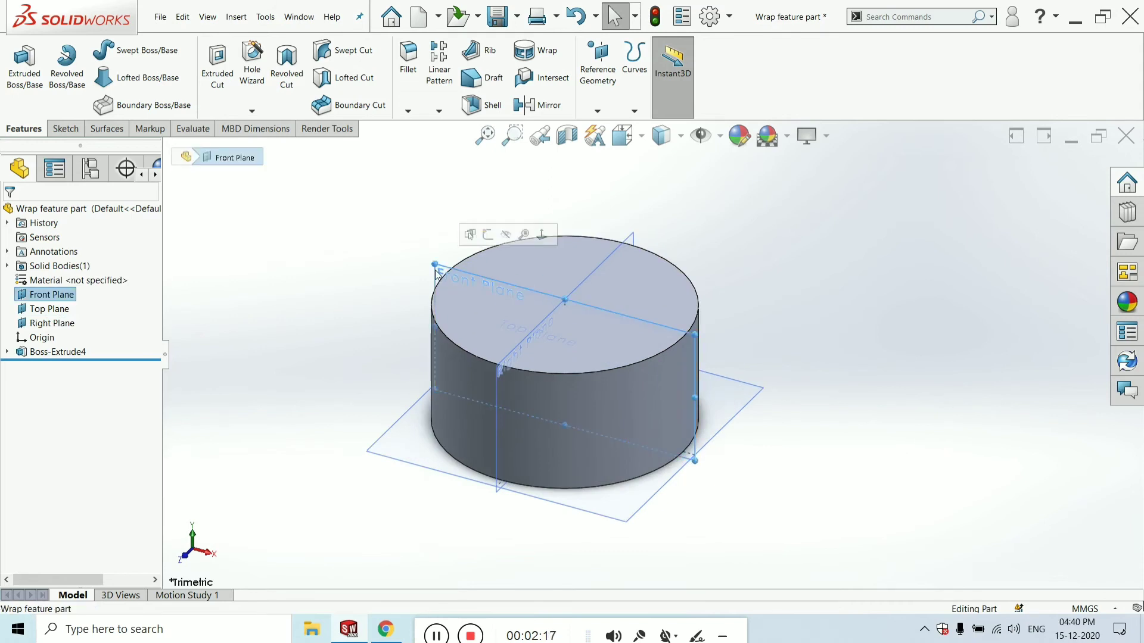
pyautogui.click(598, 111)
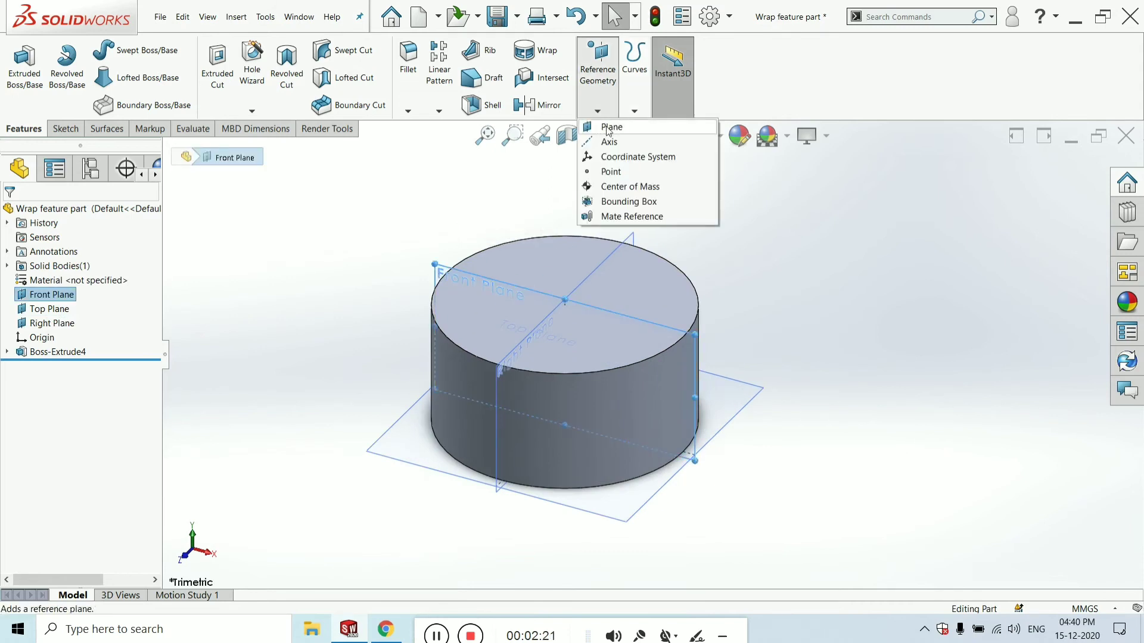
pyautogui.click(609, 127)
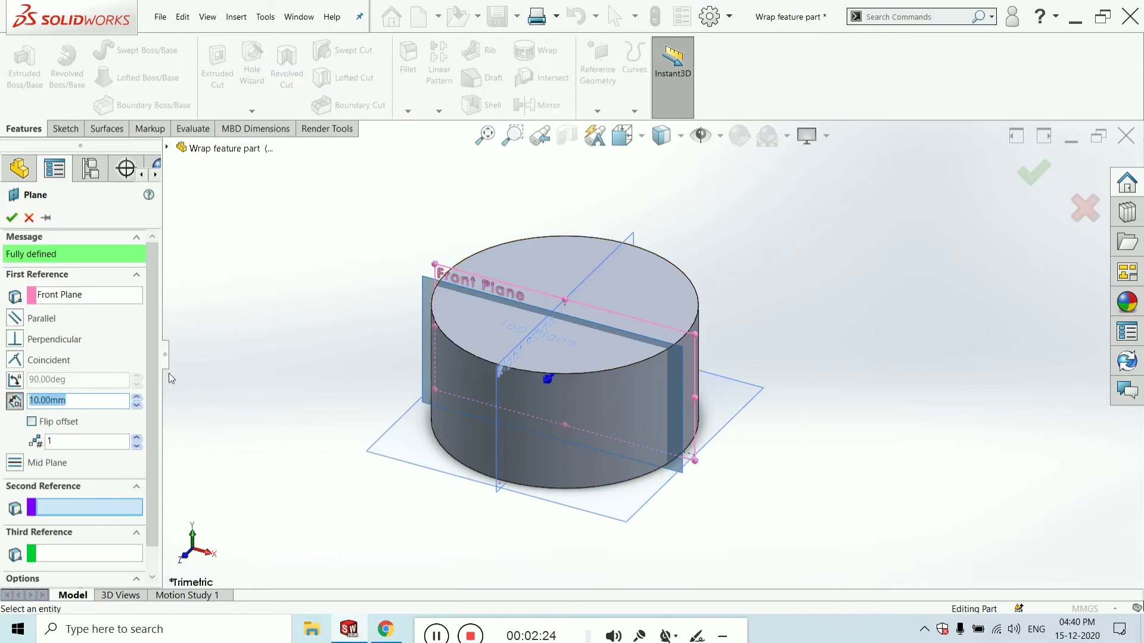
pyautogui.click(60, 507)
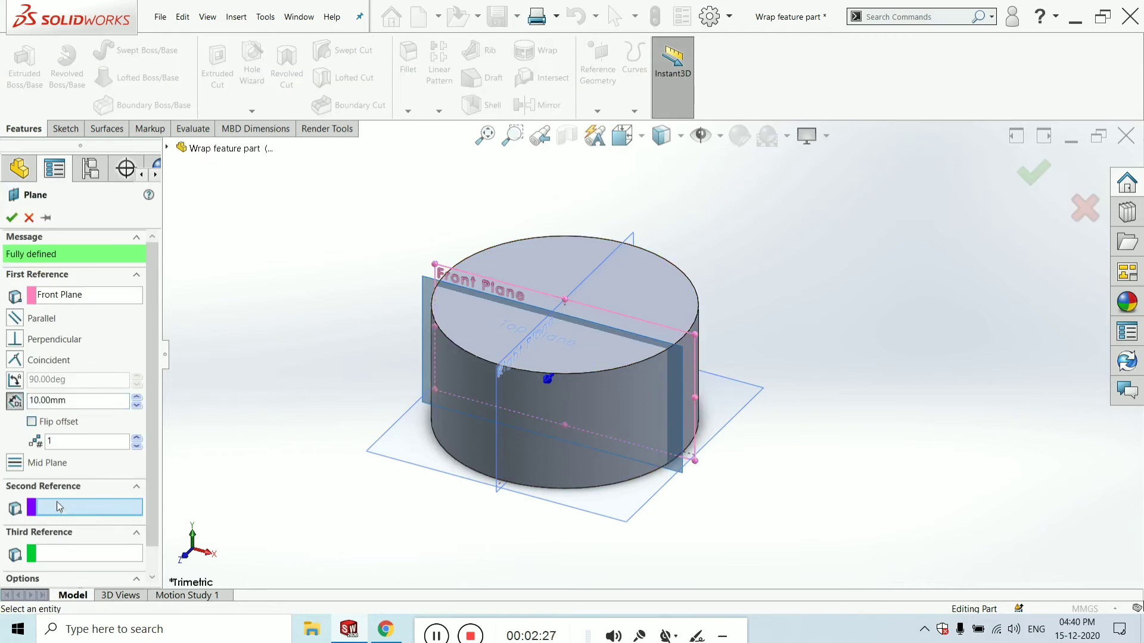
pyautogui.moveTo(538, 457); pyautogui.dragTo(522, 387, button='middle')
pyautogui.click(449, 337)
pyautogui.hotkey('ctrl', '7')
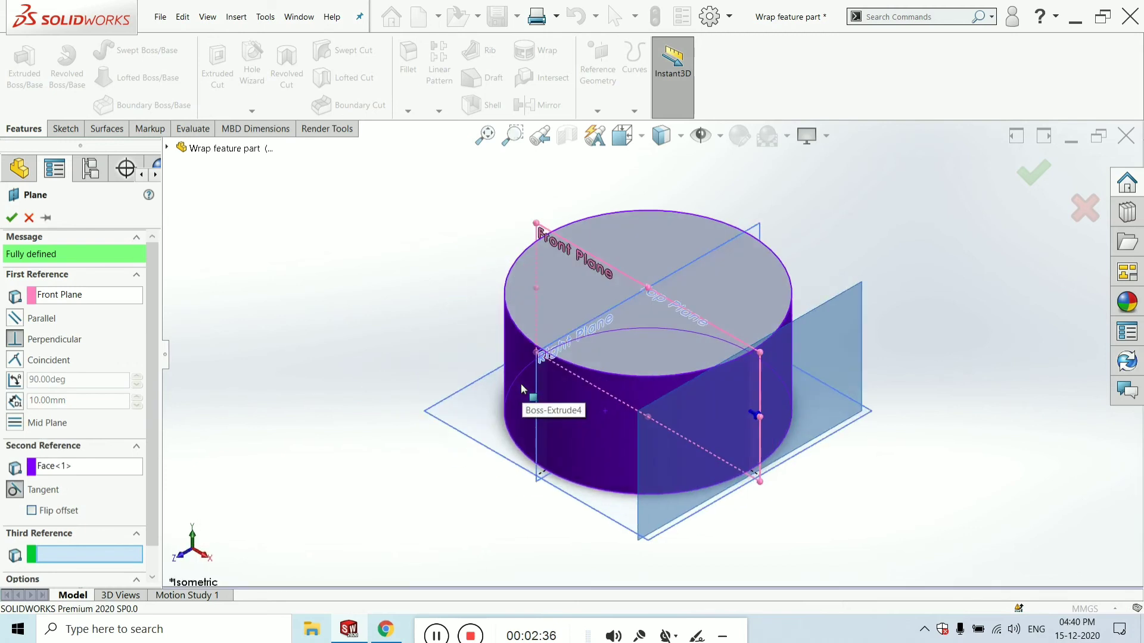
pyautogui.click(11, 217)
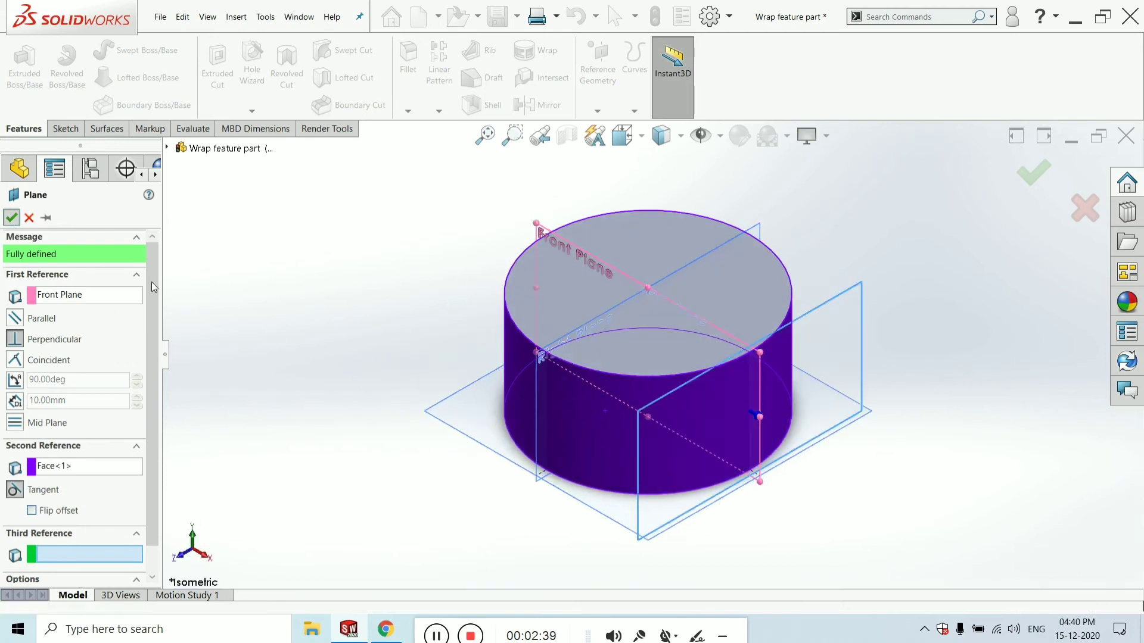
# Orbit around the cylinder to inspect Plane2, then start Sketch11 on it.
pyautogui.moveTo(957, 435); pyautogui.dragTo(850, 488, button='middle')
pyautogui.moveTo(830, 370); pyautogui.dragTo(826, 410, button='middle')
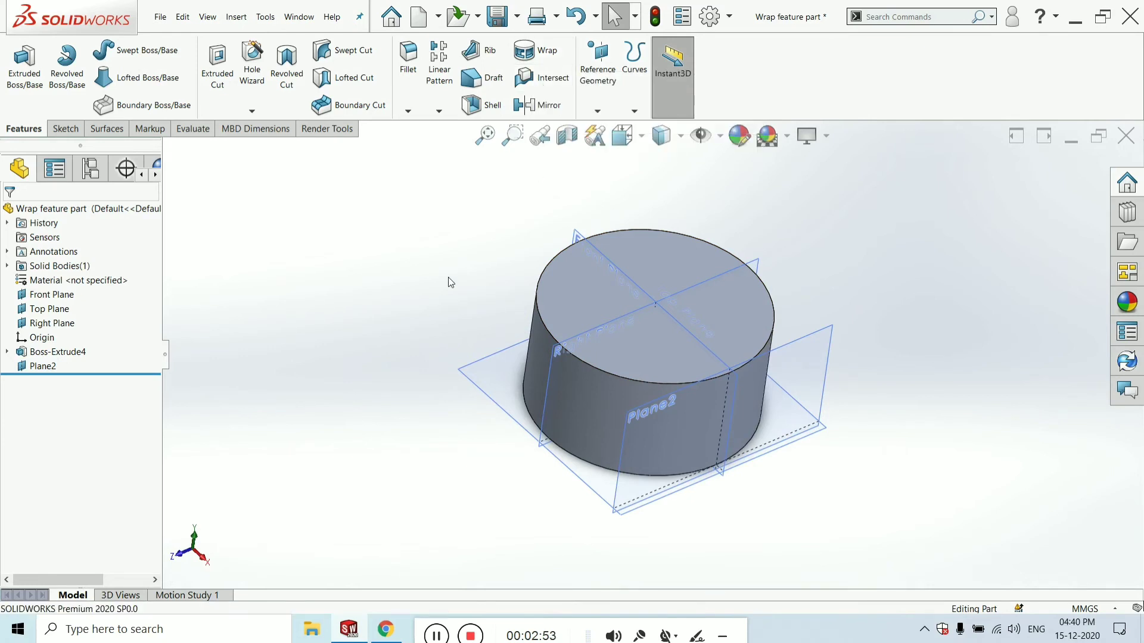
pyautogui.moveTo(472, 310); pyautogui.dragTo(597, 291, button='middle')
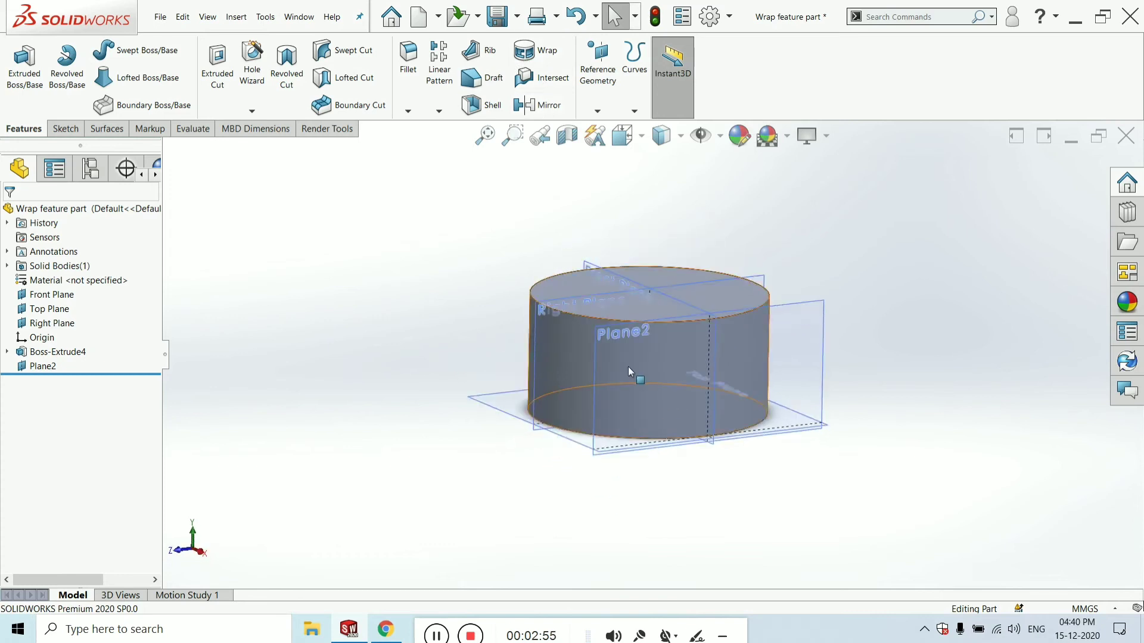
pyautogui.scroll(-3, 627, 375)
pyautogui.moveTo(628, 375); pyautogui.dragTo(637, 333, button='middle')
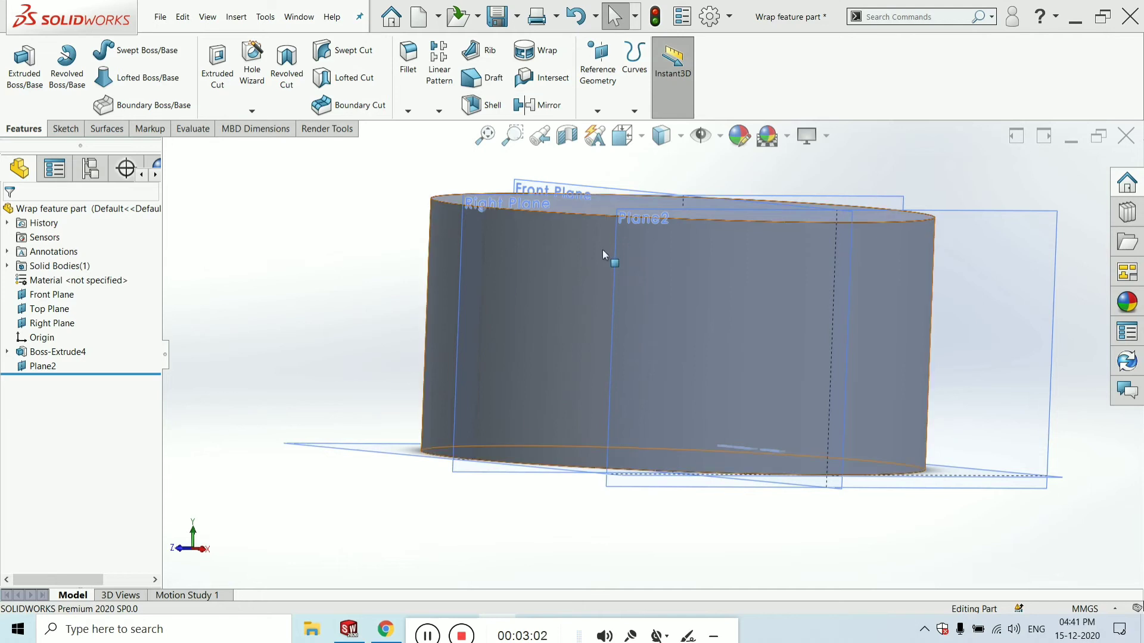
pyautogui.moveTo(576, 266); pyautogui.dragTo(559, 306, button='middle')
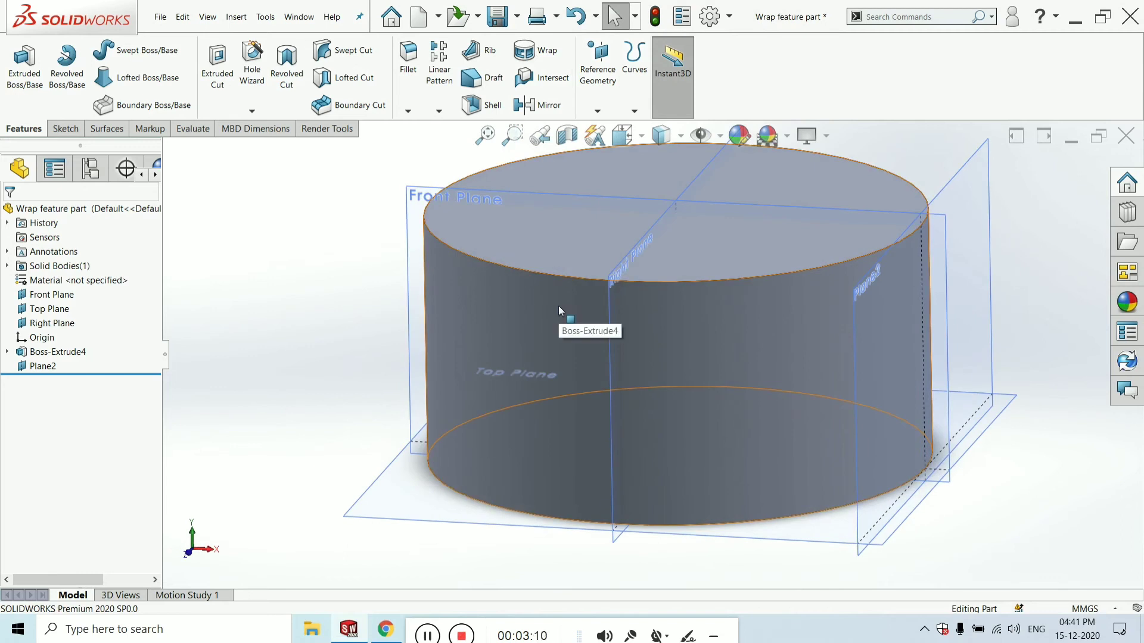
pyautogui.hotkey('ctrl', '7')
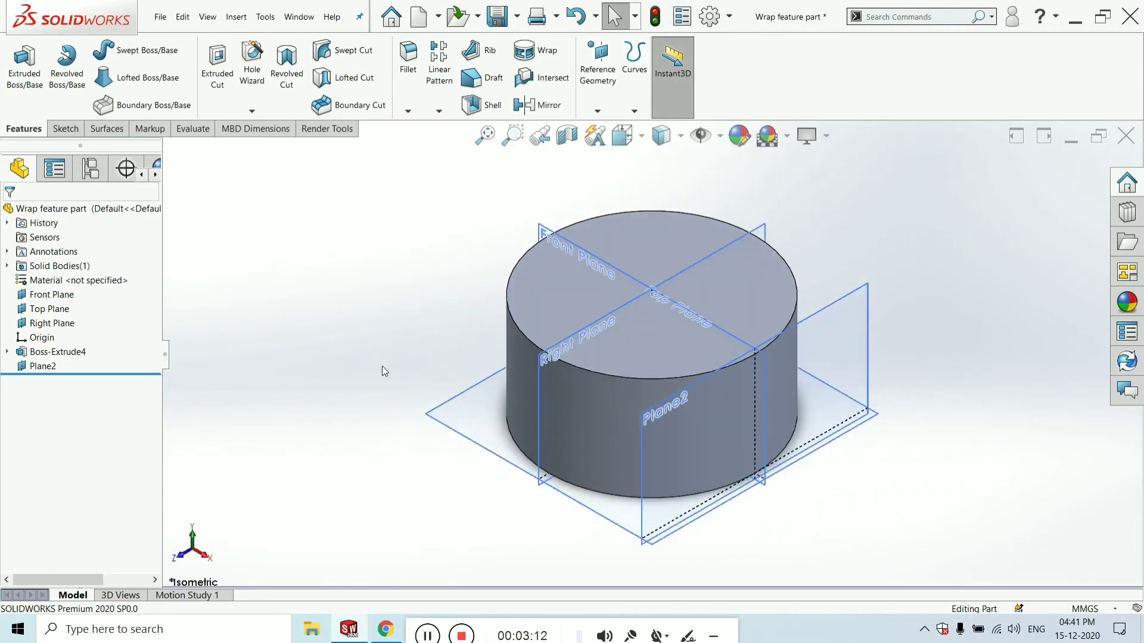
pyautogui.scroll(-3, 695, 424)
pyautogui.scroll(5, 697, 388)
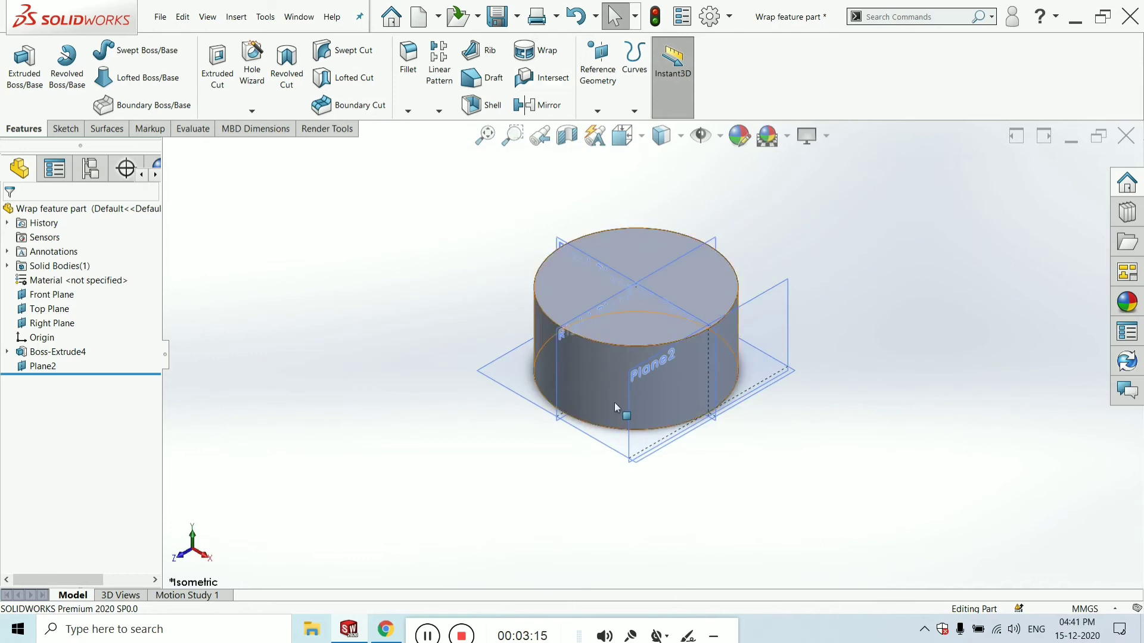
pyautogui.scroll(-3, 618, 417)
pyautogui.scroll(3, 621, 419)
pyautogui.click(777, 284)
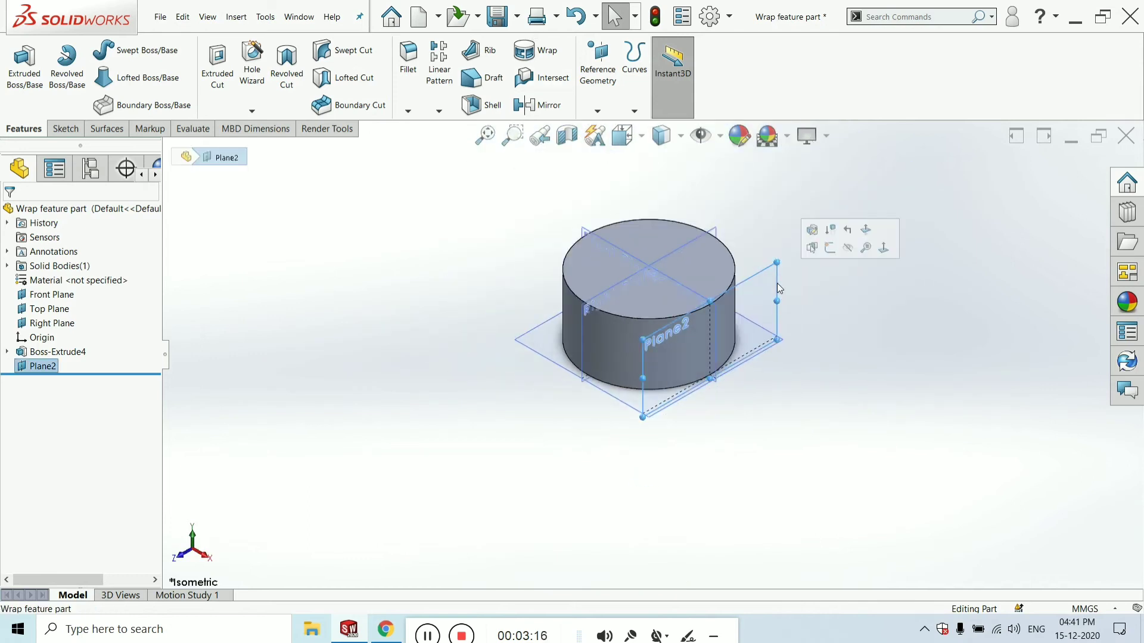
pyautogui.click(831, 247)
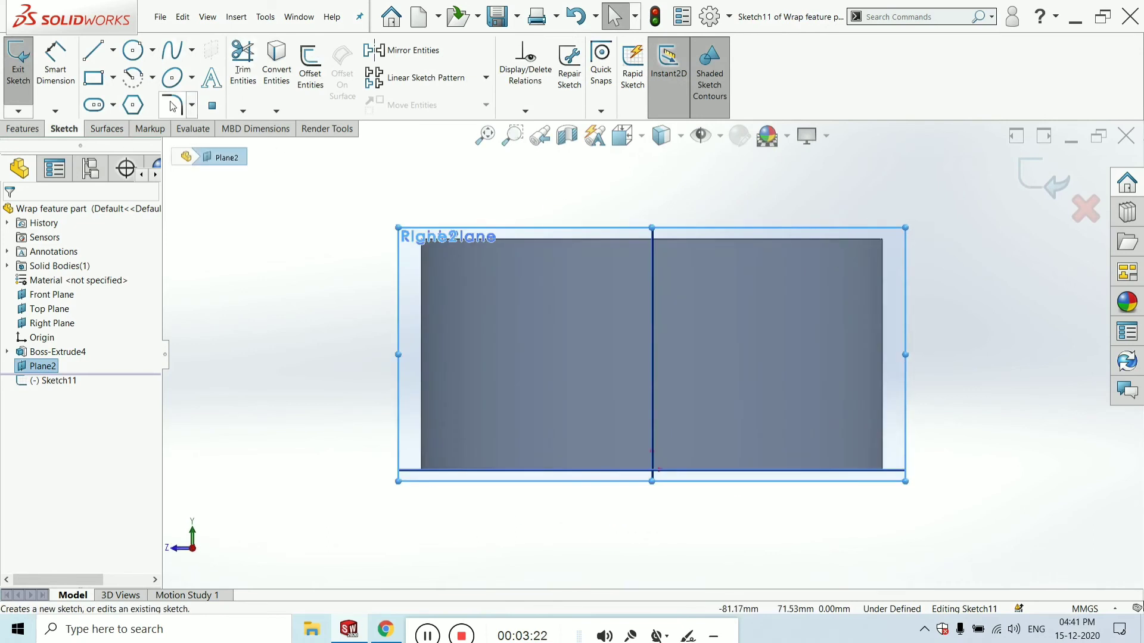
# Add sketch text 'CadDesignMaster' with a custom font height of 20 and drag it into place.
pyautogui.click(211, 85)
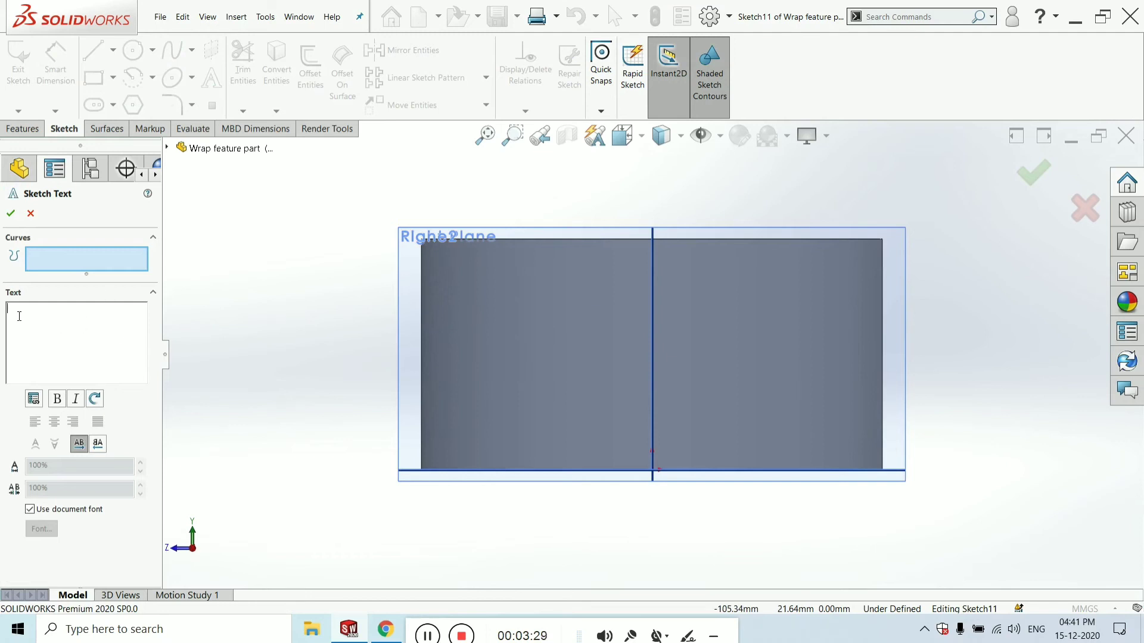
pyautogui.write('c')
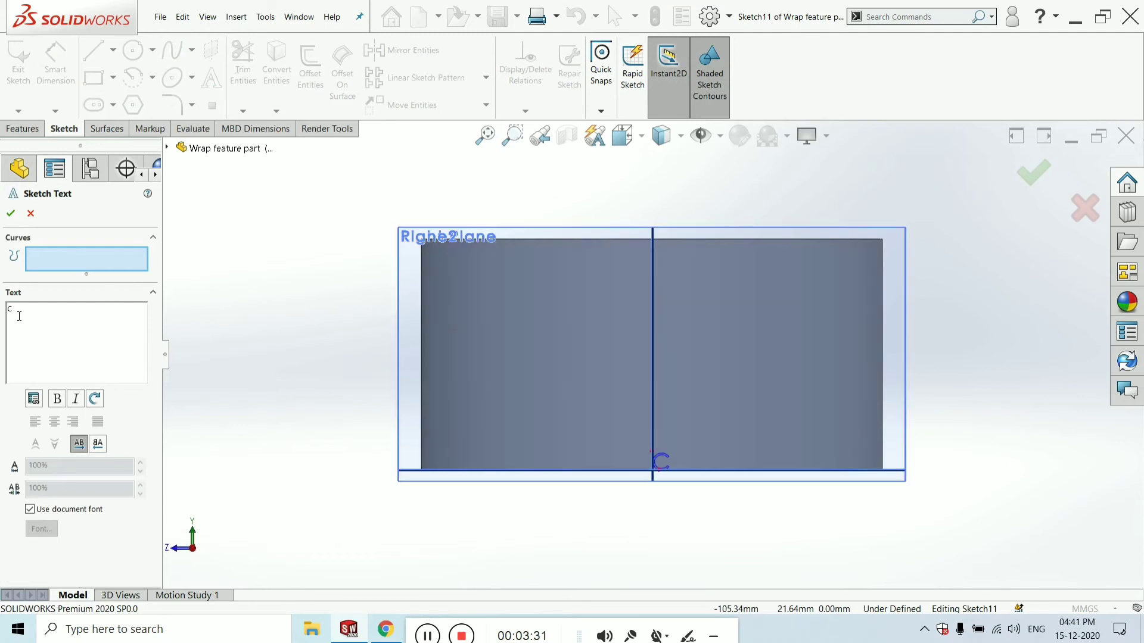
pyautogui.write('ad')
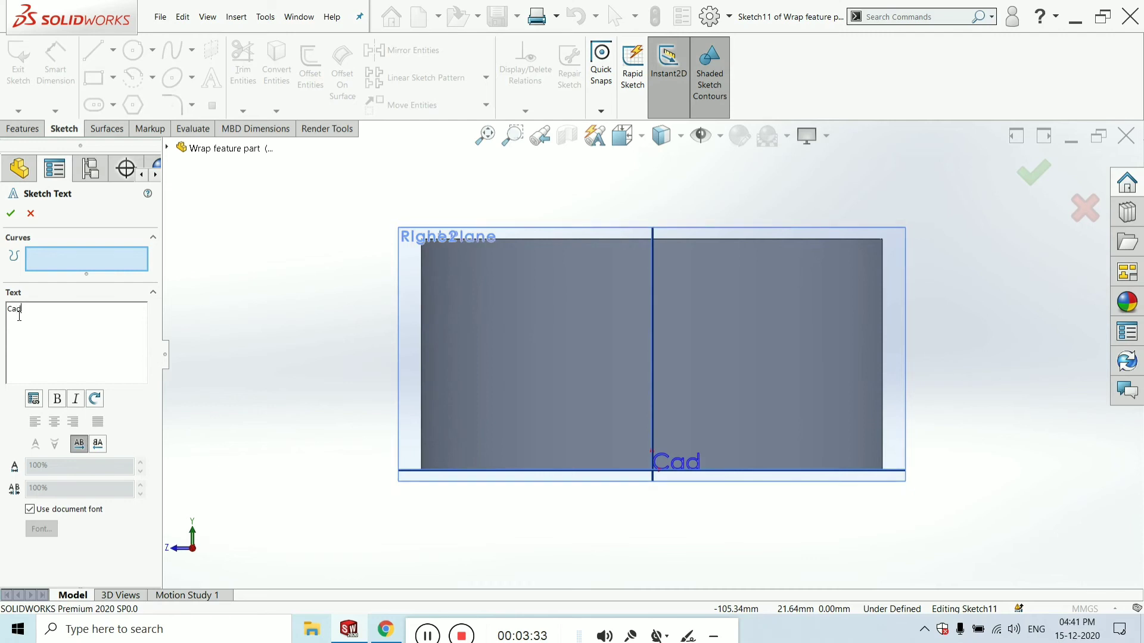
pyautogui.write('DesignMaster')
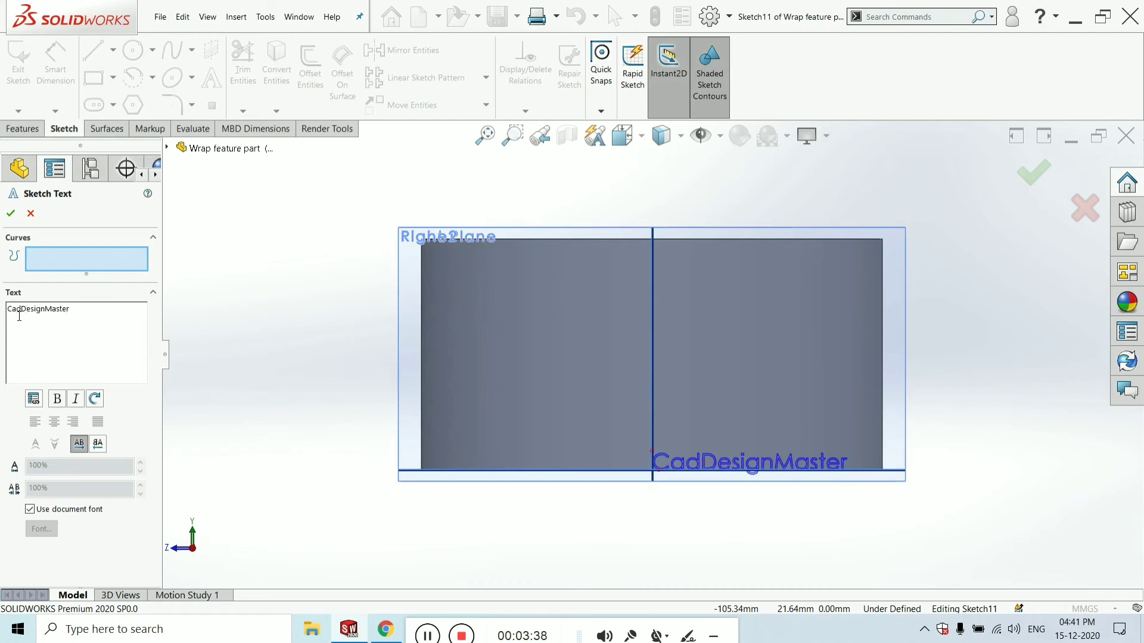
pyautogui.click(30, 512)
pyautogui.click(42, 529)
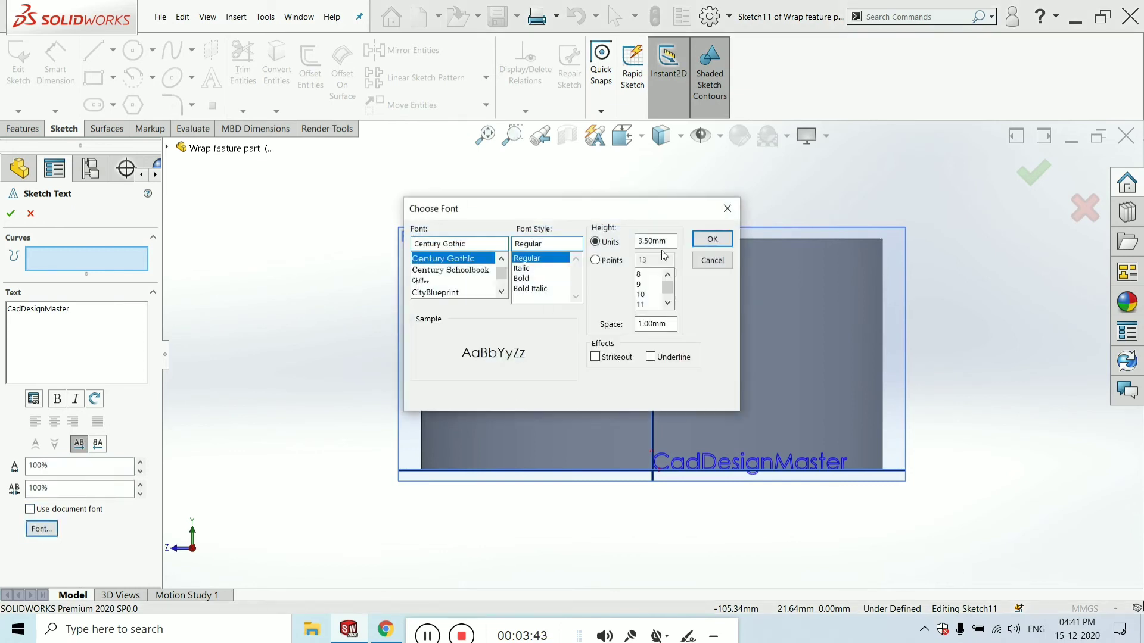
pyautogui.doubleClick(666, 241)
pyautogui.write('20')
pyautogui.press('Return')
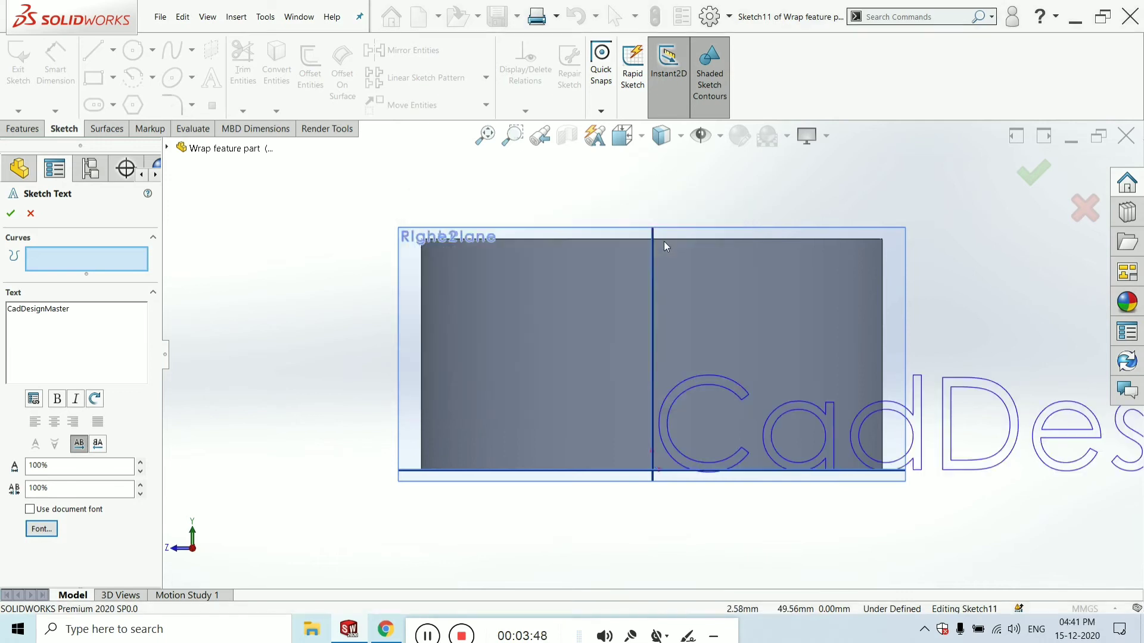
pyautogui.click(471, 403)
pyautogui.moveTo(471, 405); pyautogui.dragTo(165, 386)
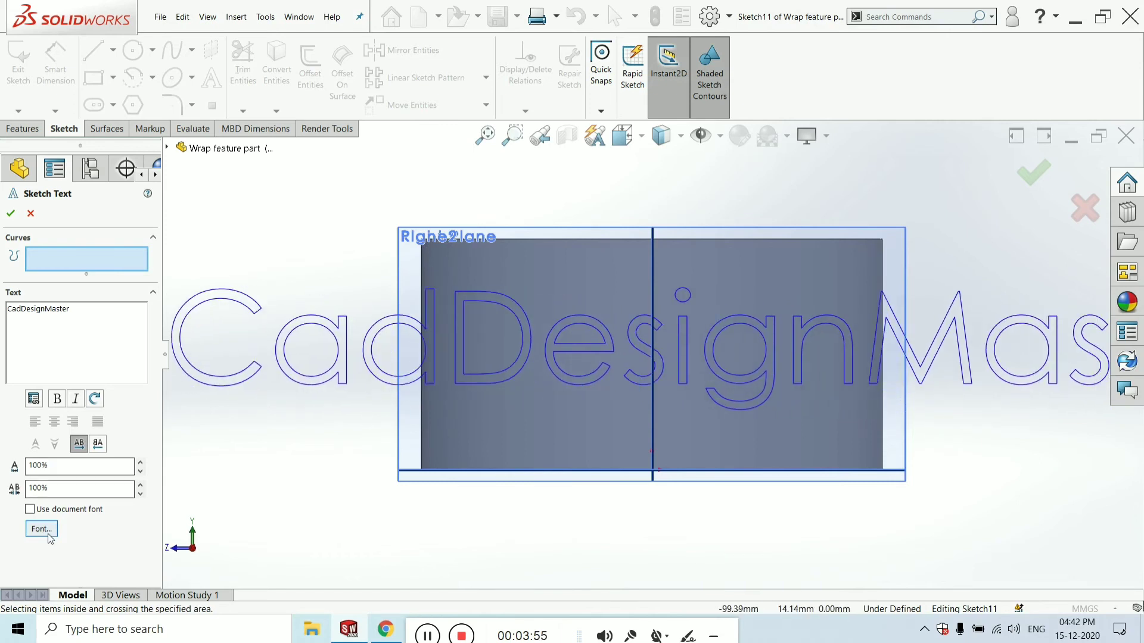
pyautogui.click(11, 213)
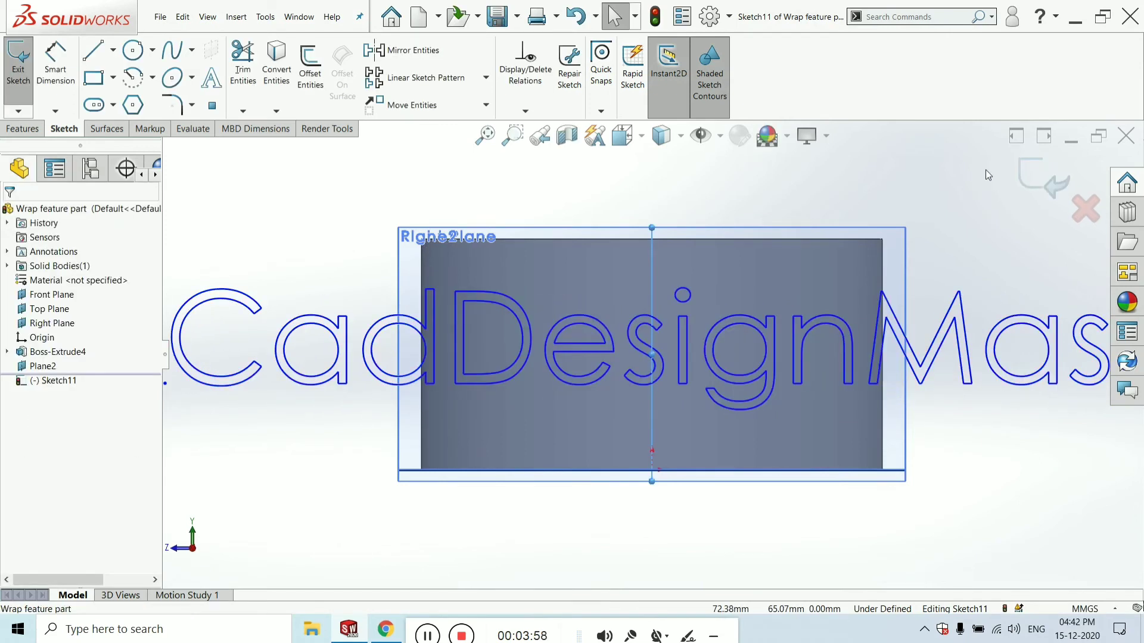
# Exit the text sketch, try a Wrap feature, then cancel it.
pyautogui.click(1019, 176)
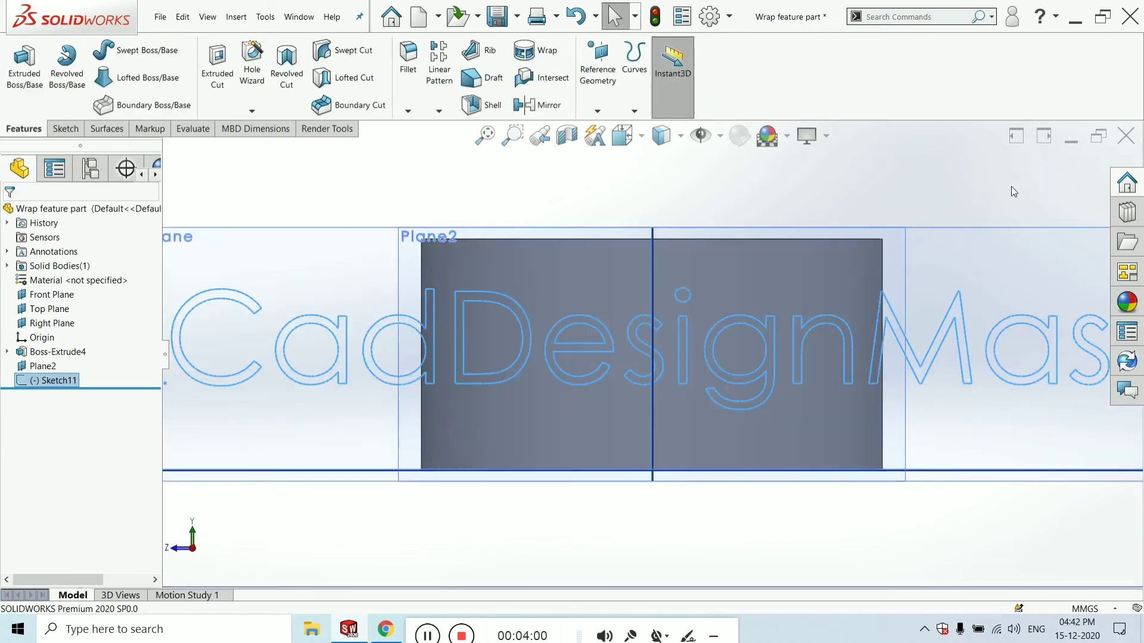
pyautogui.hotkey('ctrl', '7')
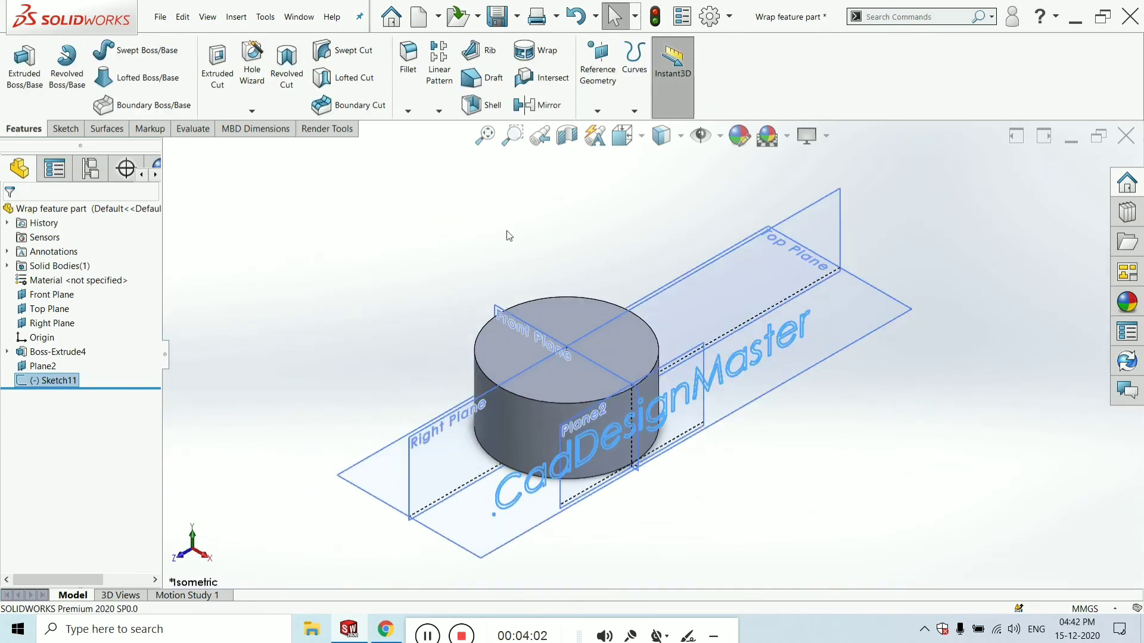
pyautogui.click(538, 50)
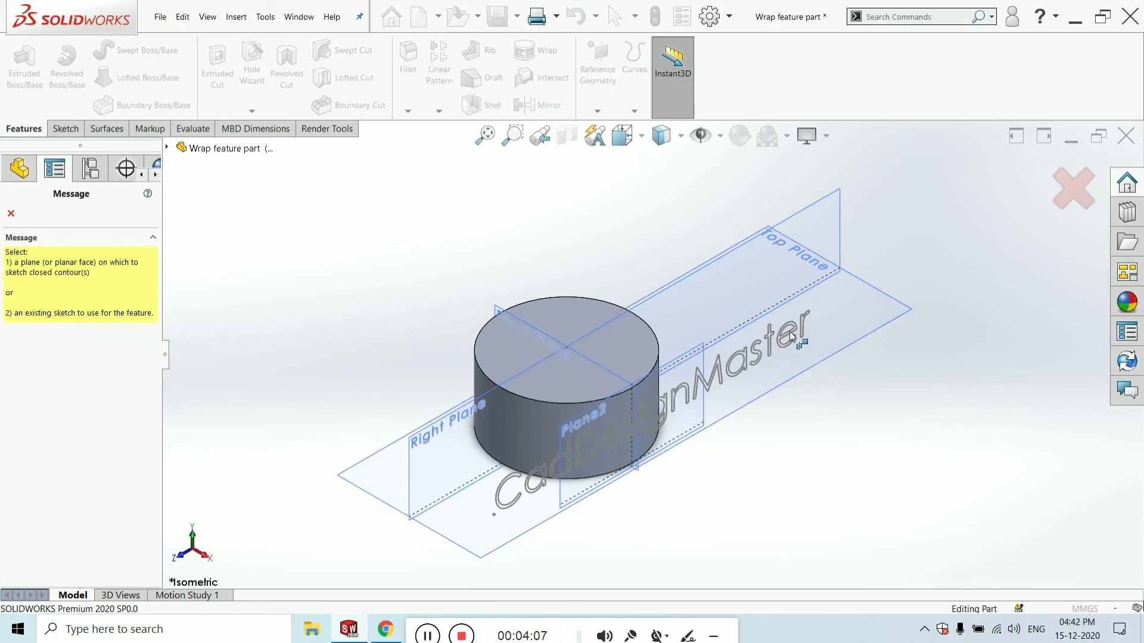
pyautogui.scroll(-2, 791, 335)
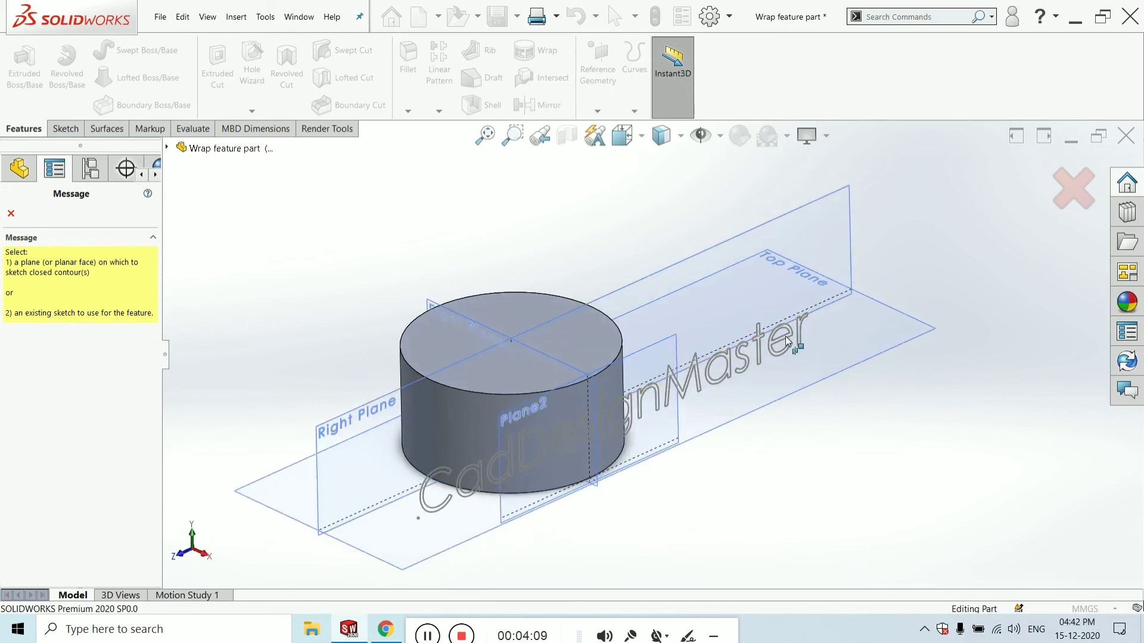
pyautogui.click(11, 213)
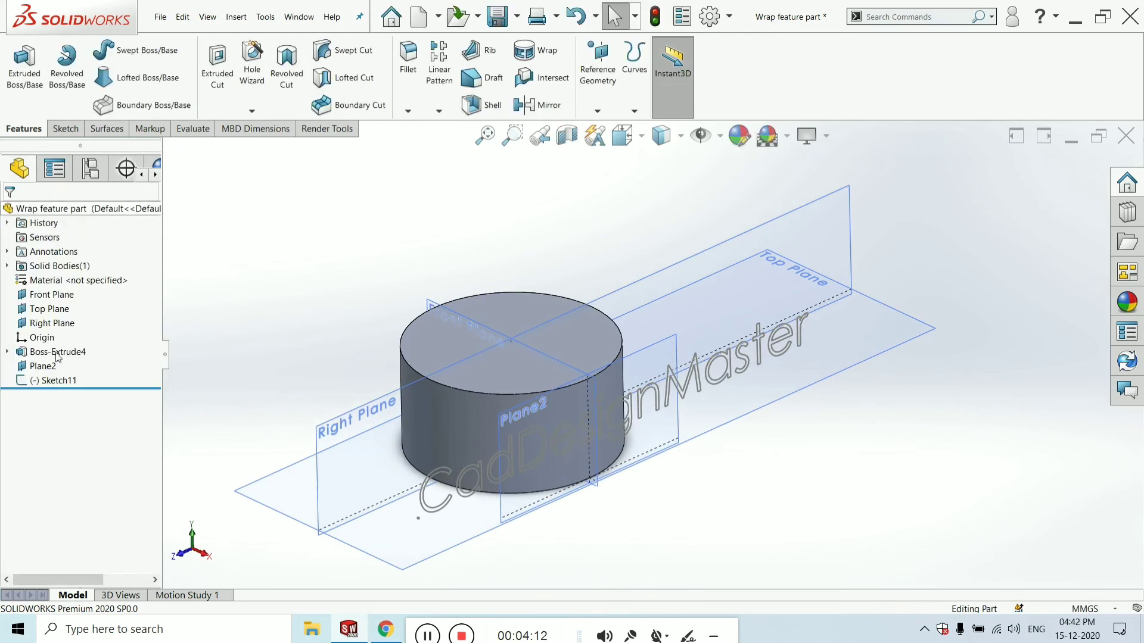
# Reopen Sketch11, exit it again and restart the Wrap feature.
pyautogui.click(58, 381)
pyautogui.click(63, 353)
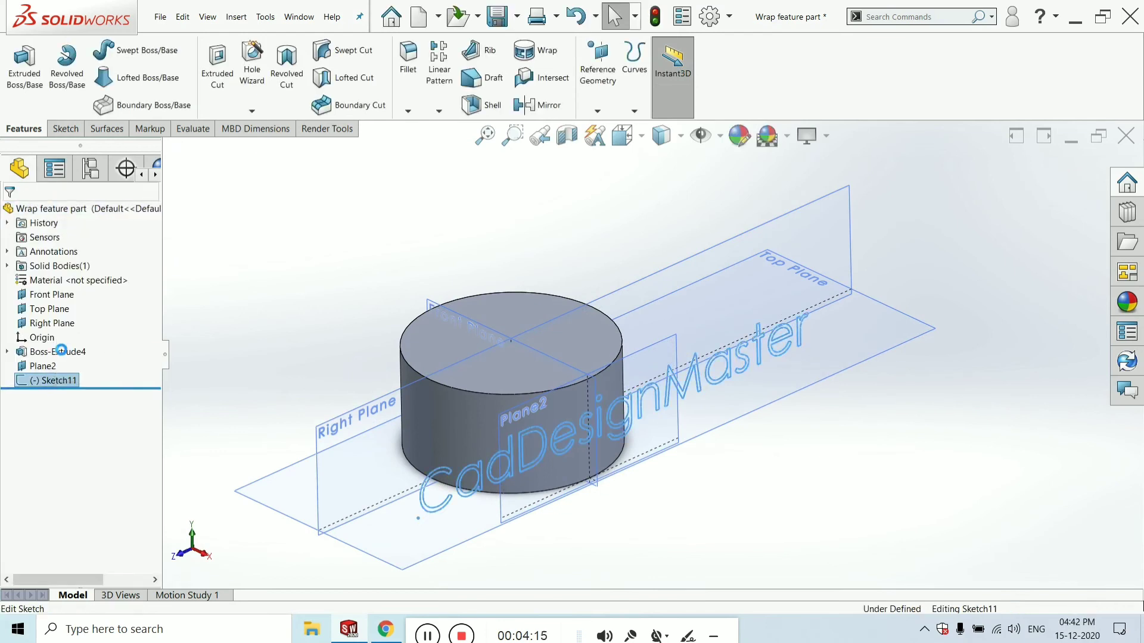
pyautogui.click(20, 130)
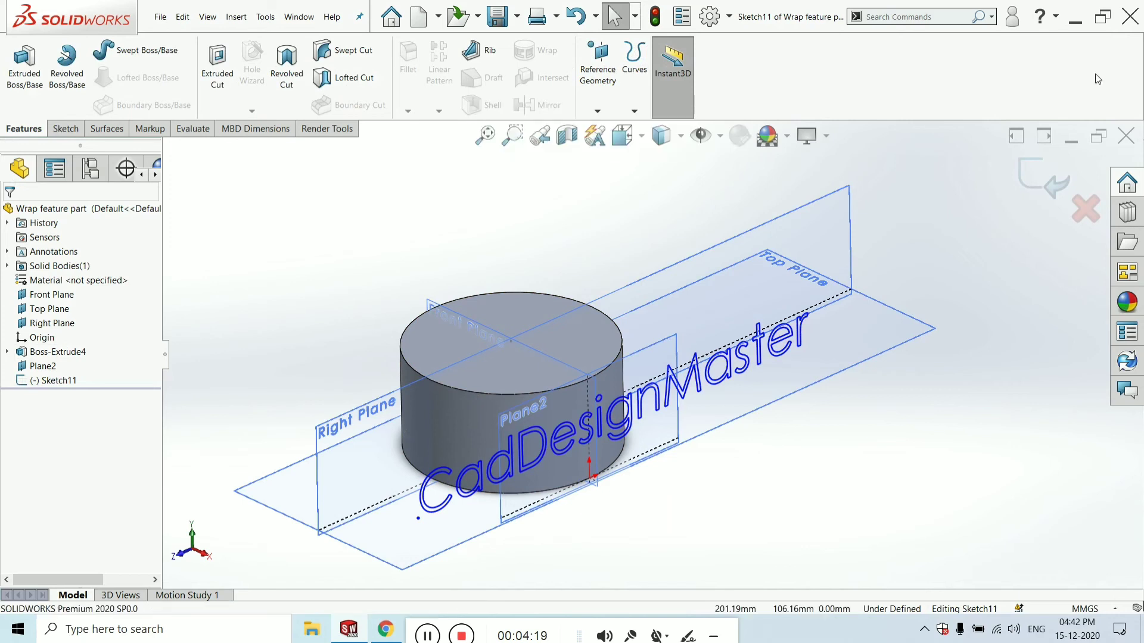
pyautogui.click(1041, 178)
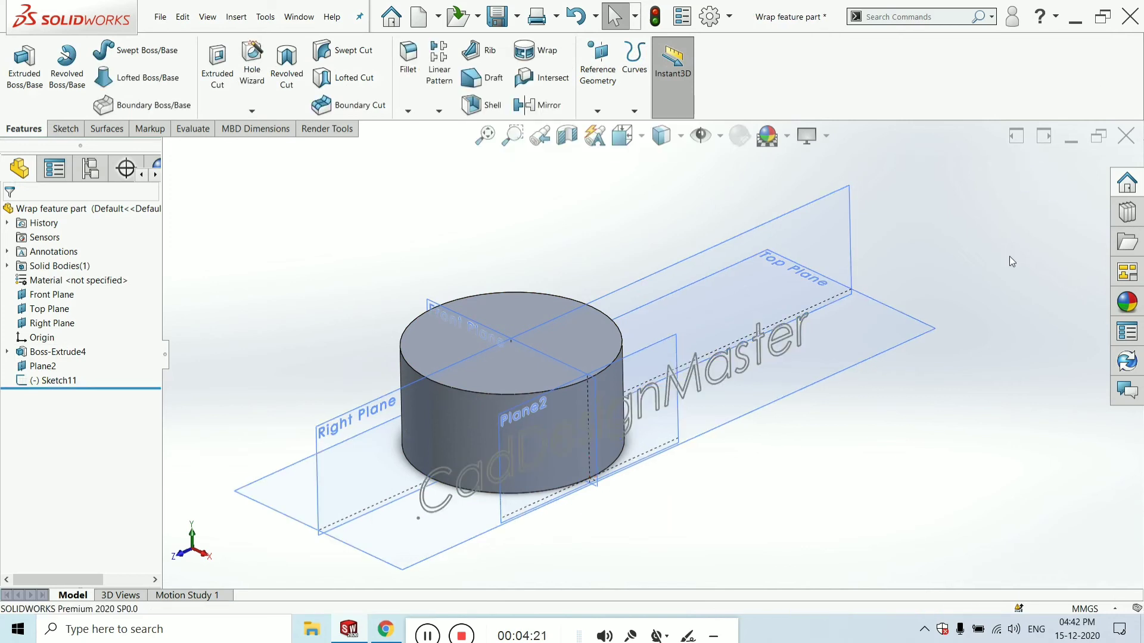
pyautogui.click(543, 62)
pyautogui.moveTo(310, 357); pyautogui.dragTo(318, 331, button='middle')
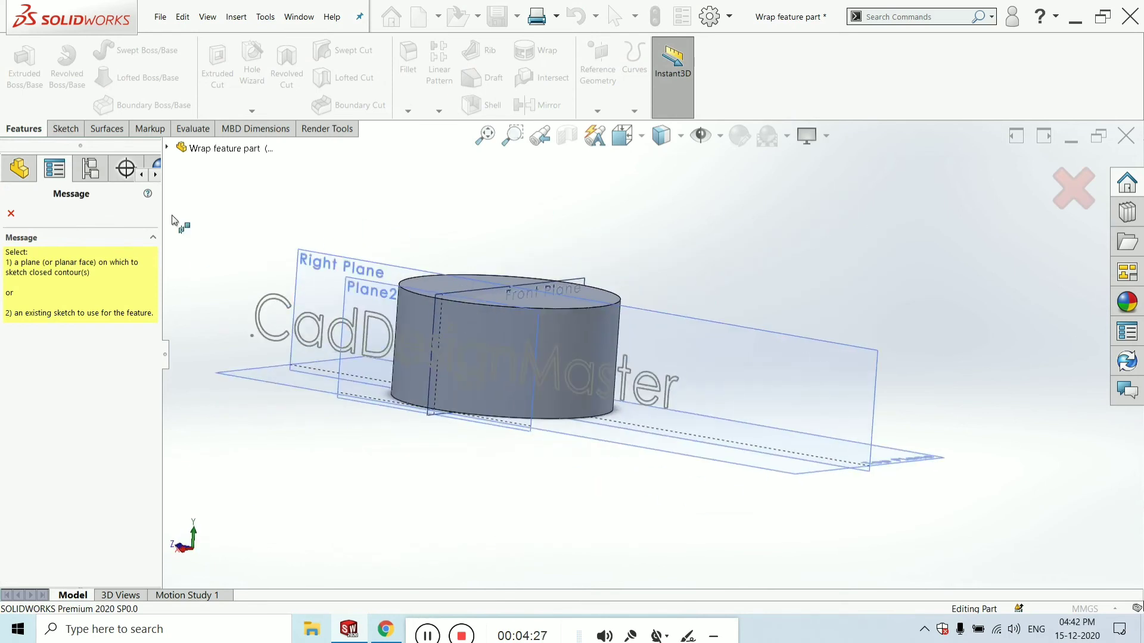
# Wrap Sketch11 onto the cylinder's curved side face, creating Wrap6.
pyautogui.click(166, 148)
pyautogui.click(224, 319)
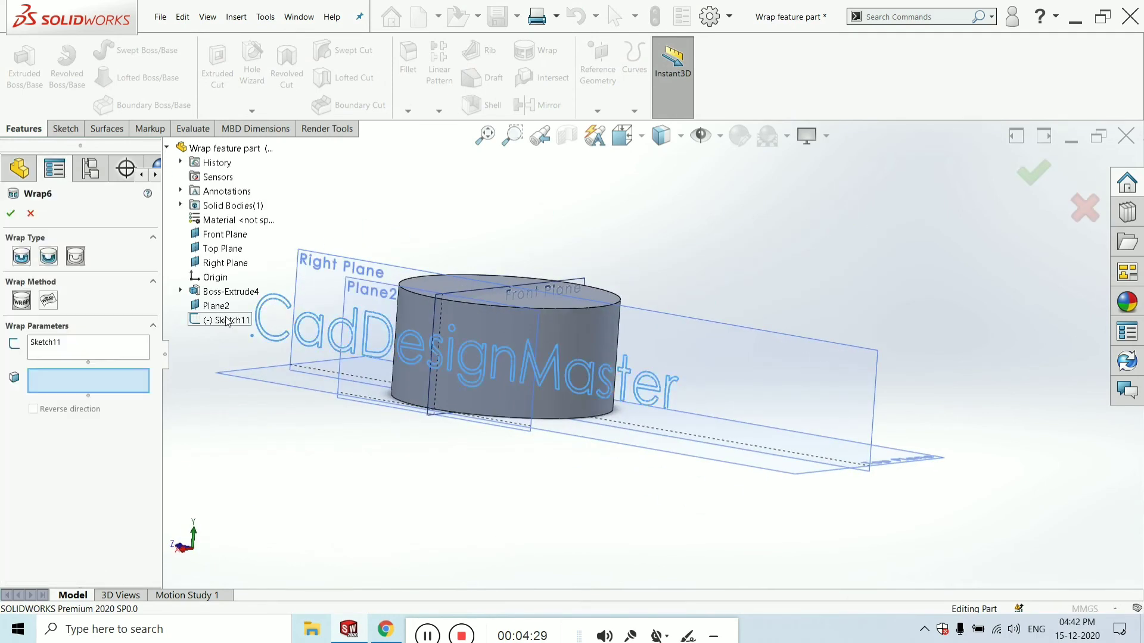
pyautogui.moveTo(485, 353); pyautogui.dragTo(446, 401, button='middle')
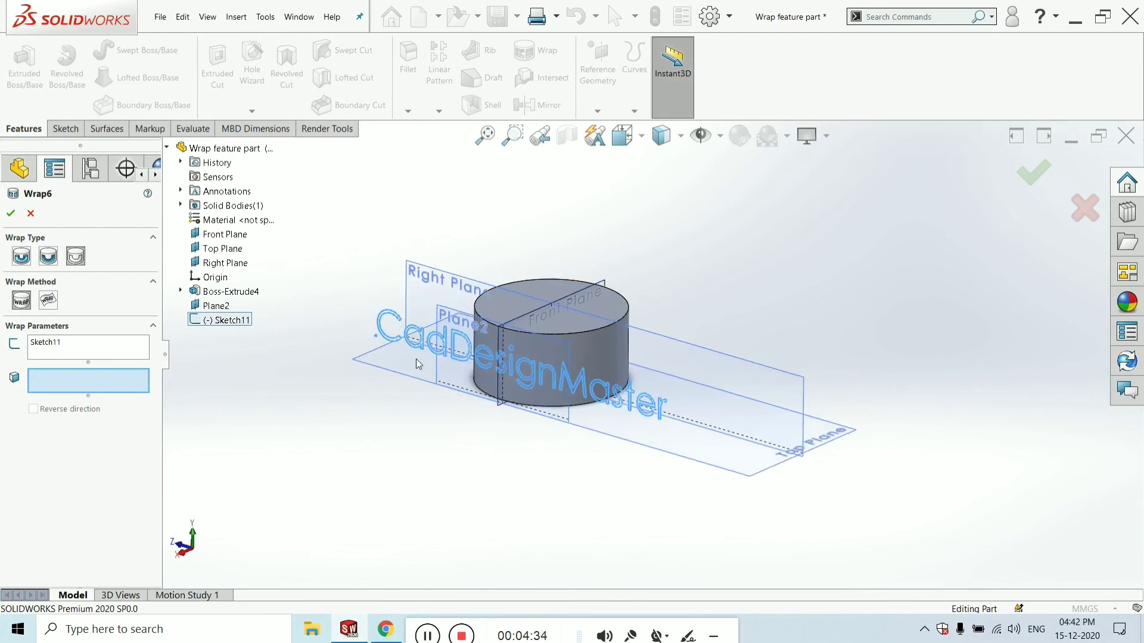
pyautogui.scroll(-3, 399, 325)
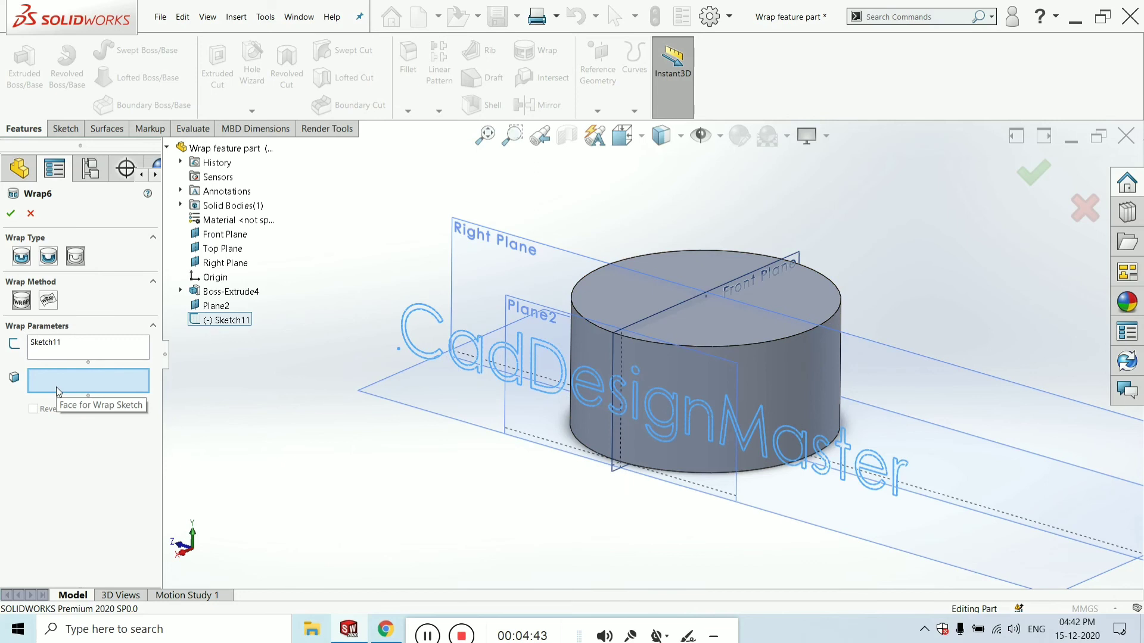
pyautogui.click(819, 368)
pyautogui.moveTo(819, 368); pyautogui.dragTo(800, 335, button='middle')
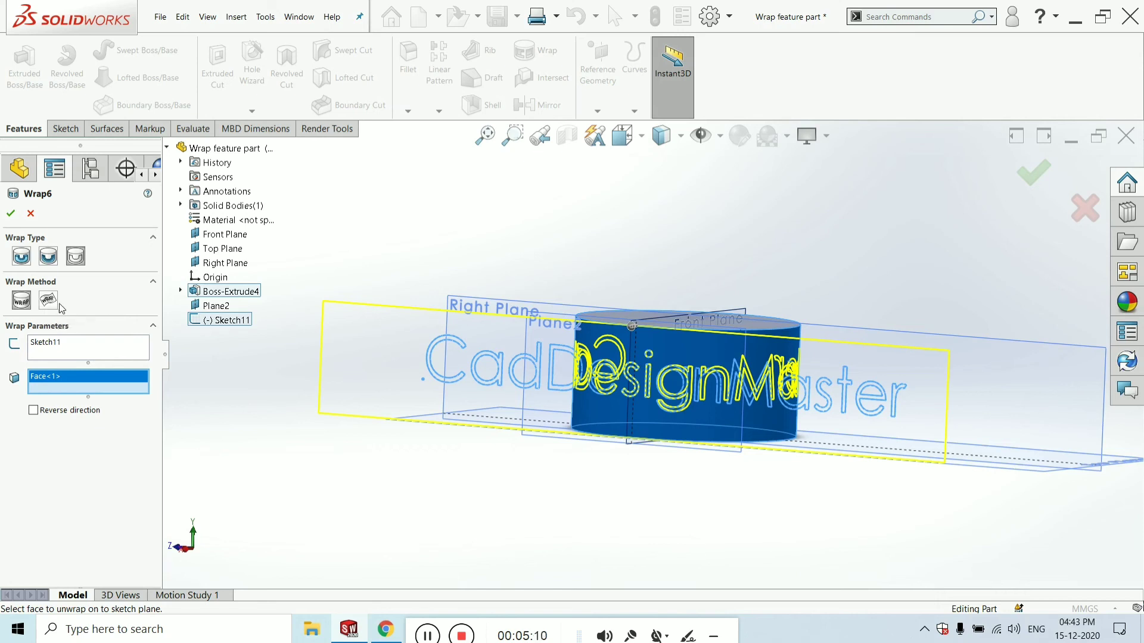
pyautogui.moveTo(675, 429); pyautogui.dragTo(787, 233, button='middle')
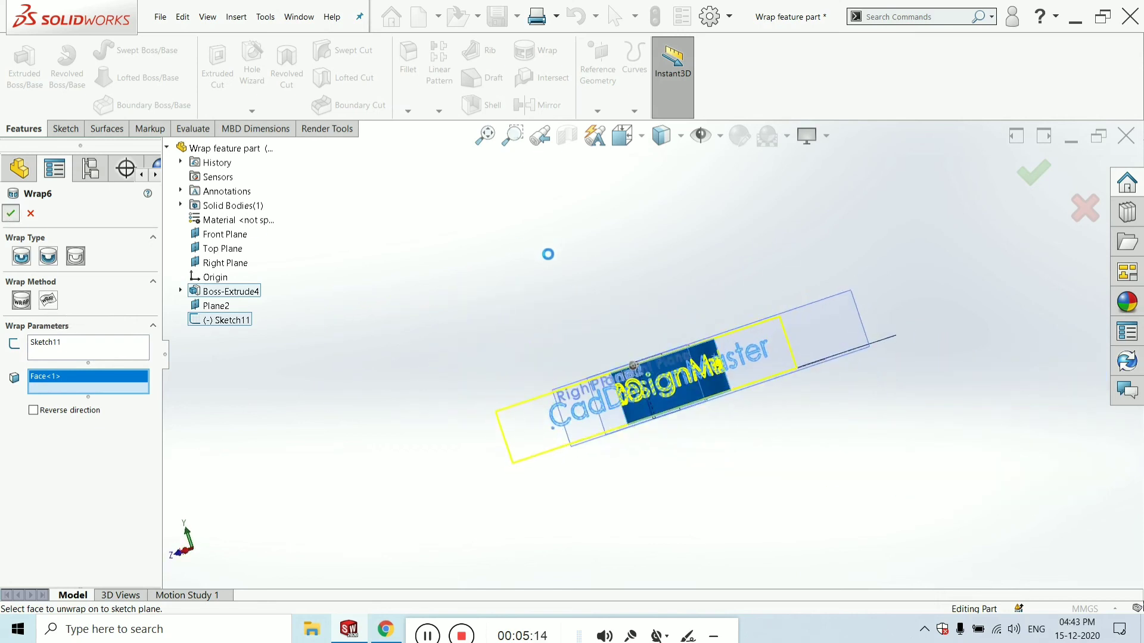
pyautogui.hotkey('ctrl', '7')
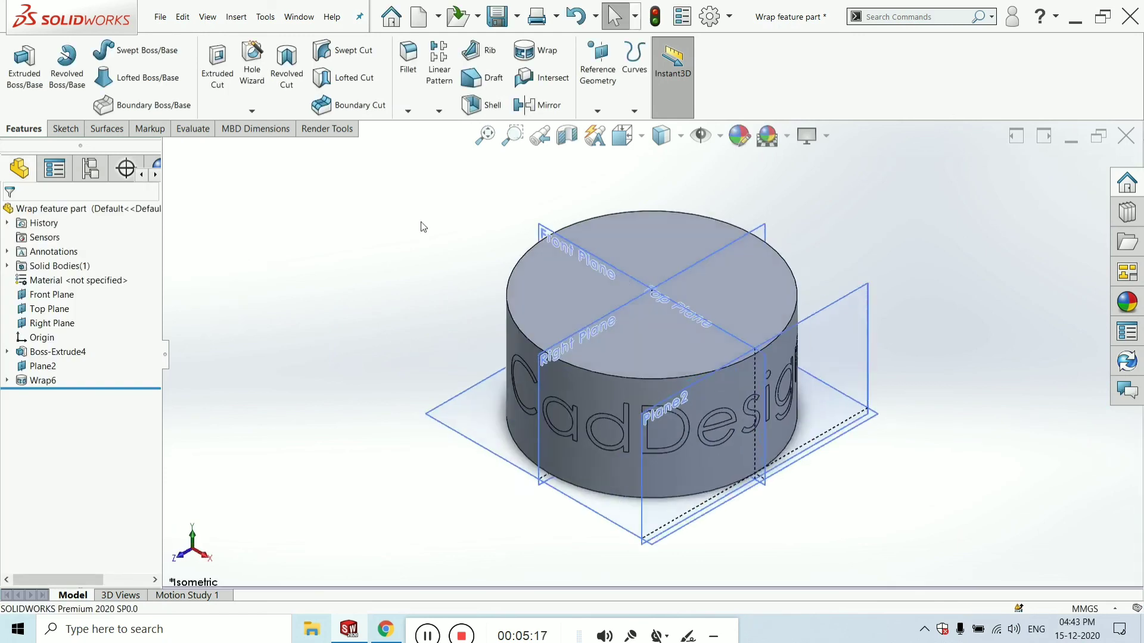
# Edit Wrap6 to the Emboss type so the text rises 10.00mm from the cylinder.
pyautogui.scroll(-4, 679, 482)
pyautogui.scroll(5, 705, 344)
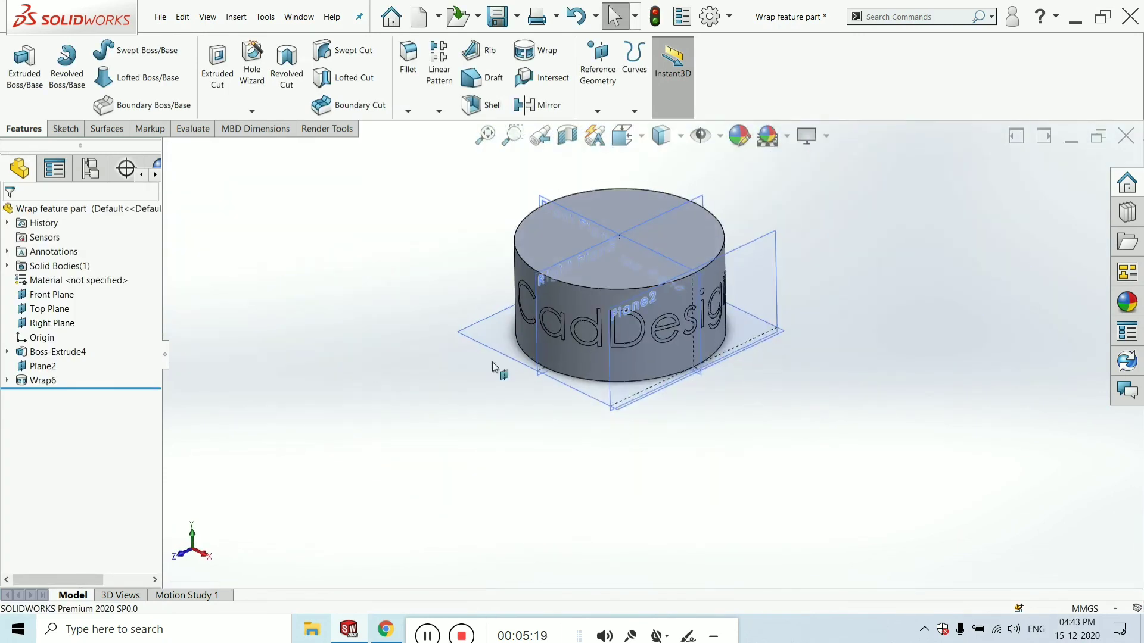
pyautogui.click(15, 381)
pyautogui.click(30, 356)
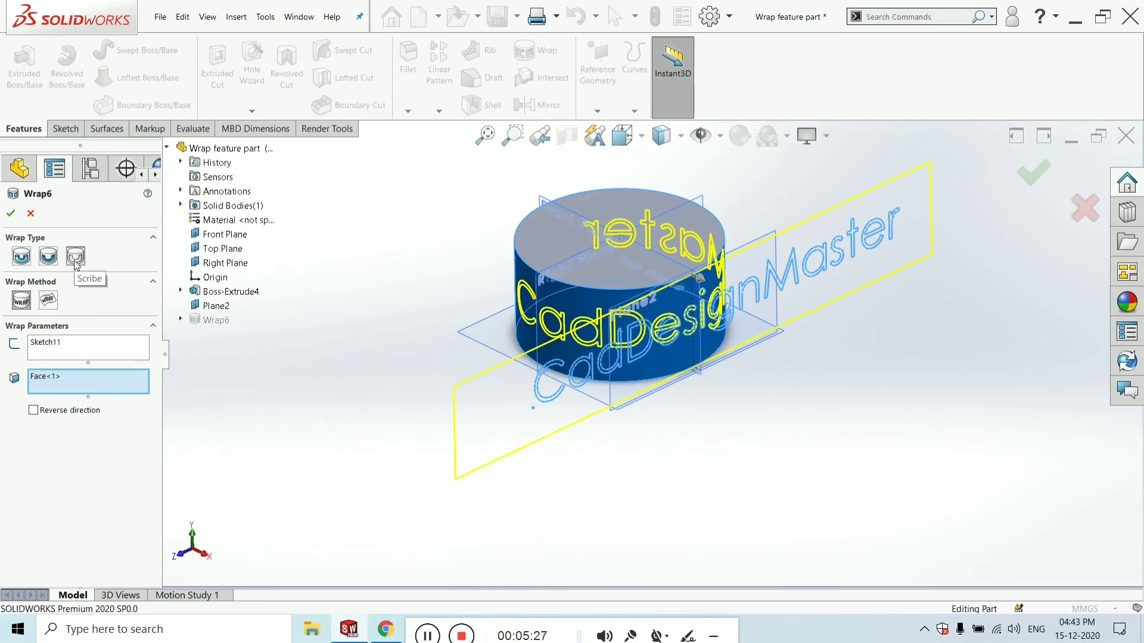
pyautogui.click(25, 260)
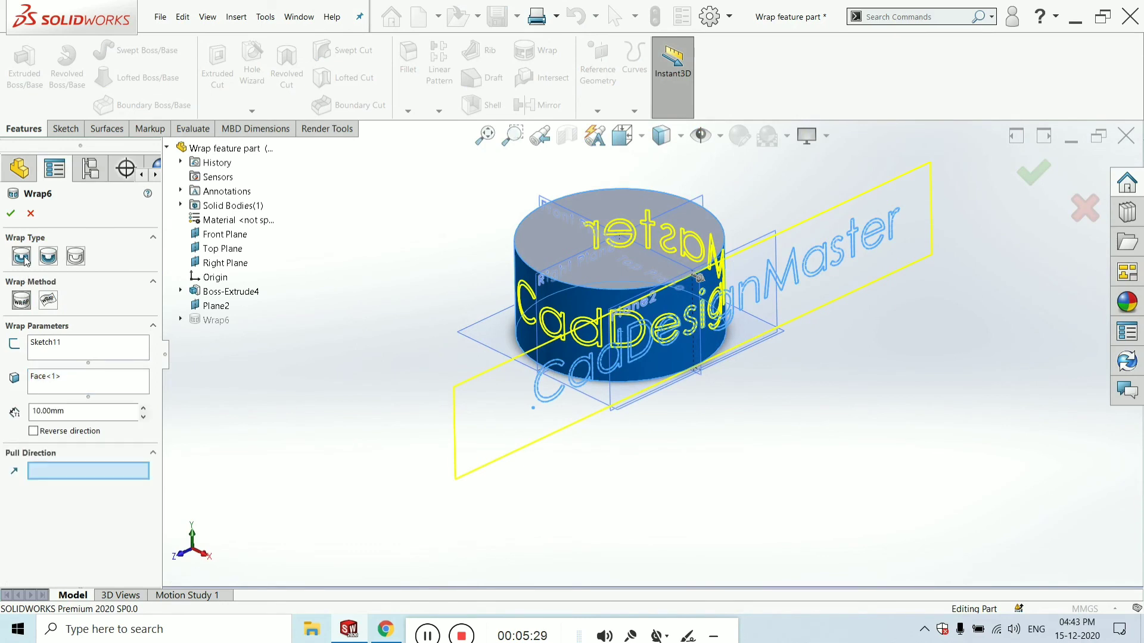
pyautogui.click(11, 215)
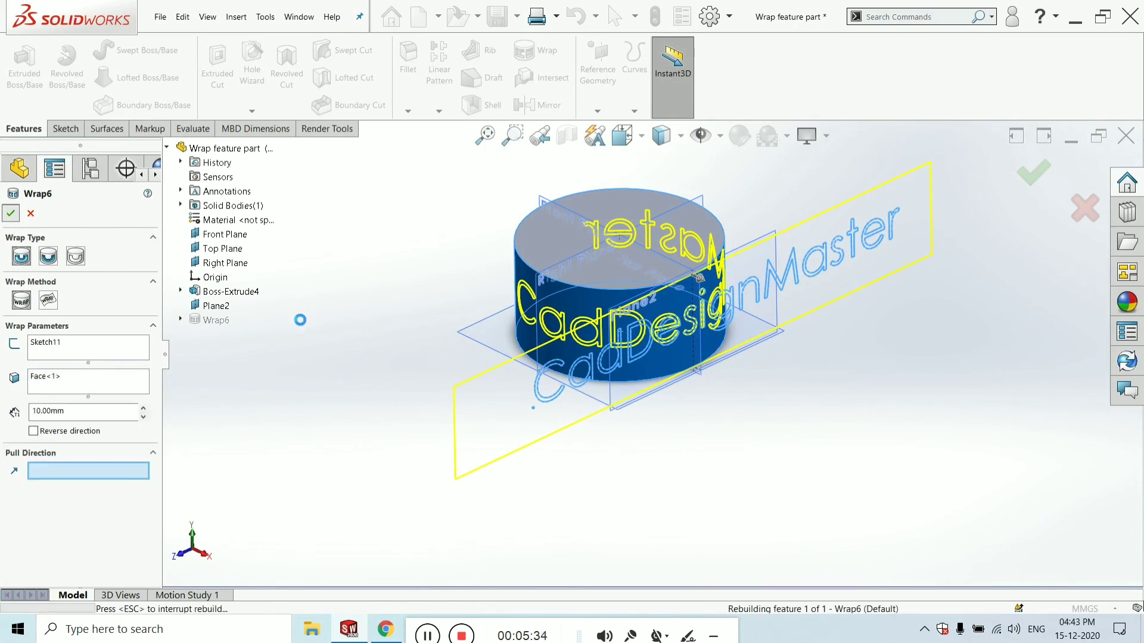
pyautogui.moveTo(301, 327); pyautogui.dragTo(379, 396, button='middle')
pyautogui.scroll(-5, 533, 287)
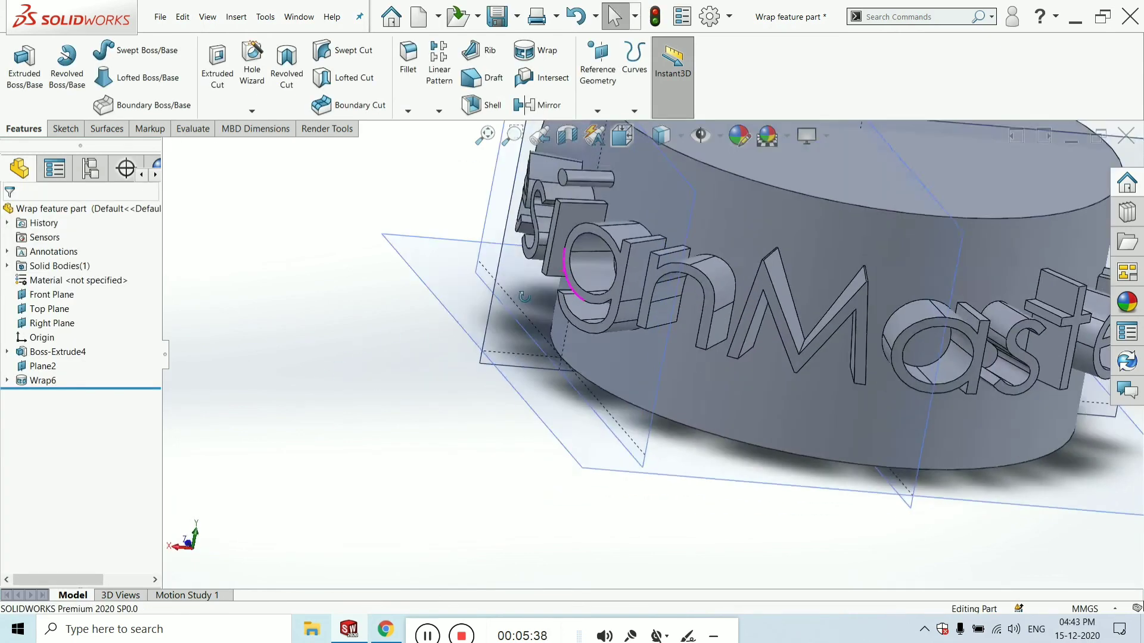
pyautogui.moveTo(533, 286); pyautogui.dragTo(574, 301, button='middle')
pyautogui.hotkey('ctrl', '7')
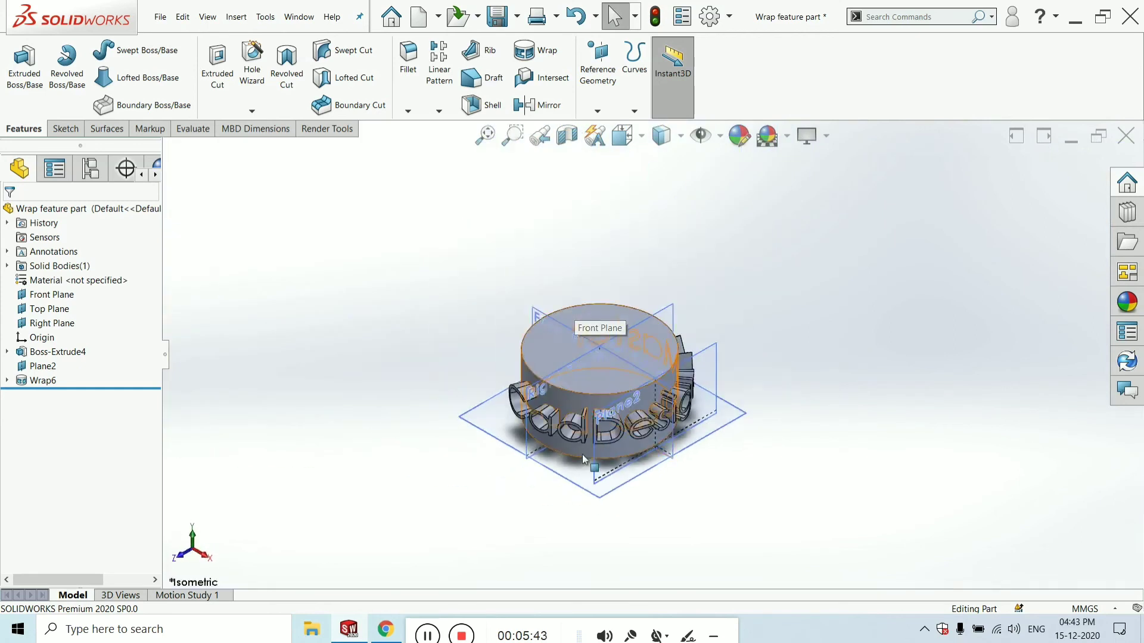
pyautogui.scroll(-8, 597, 373)
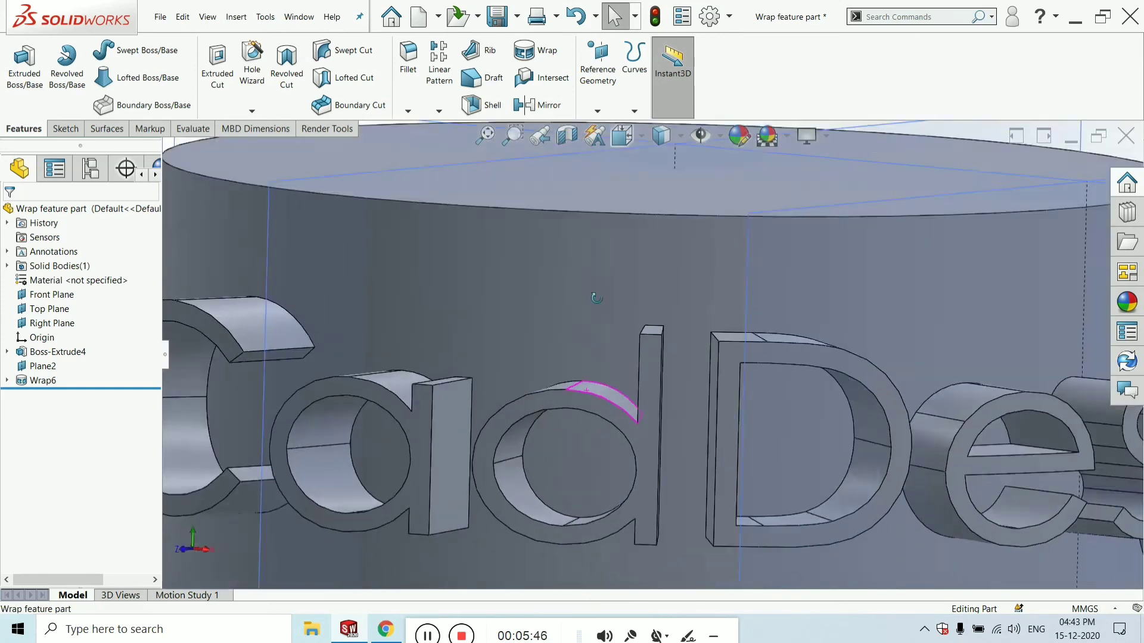
pyautogui.scroll(8, 598, 298)
pyautogui.moveTo(598, 298); pyautogui.dragTo(616, 411, button='middle')
pyautogui.scroll(-6, 616, 411)
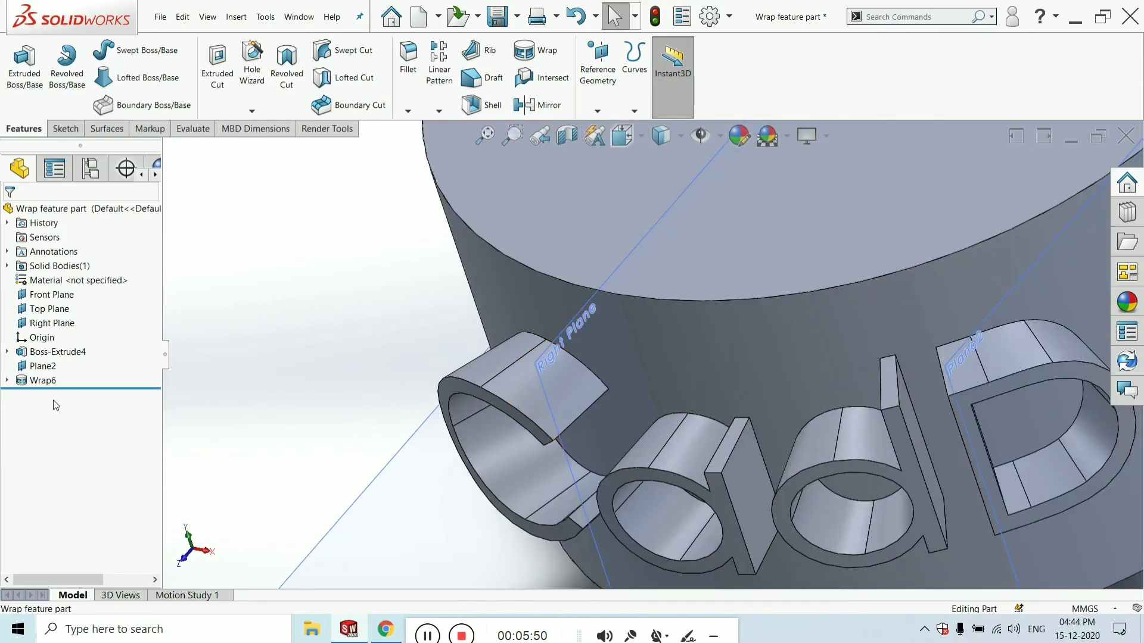
# Edit the Wrap6 feature and select its 10.00mm thickness value to enter a smaller one.
pyautogui.click(31, 385)
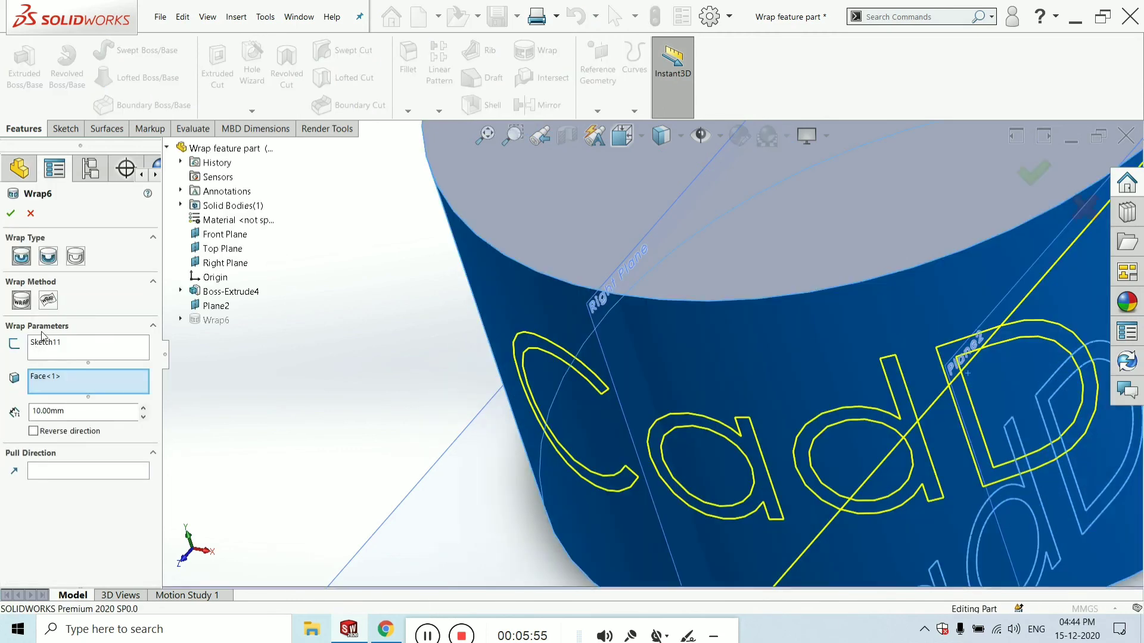
pyautogui.doubleClick(69, 410)
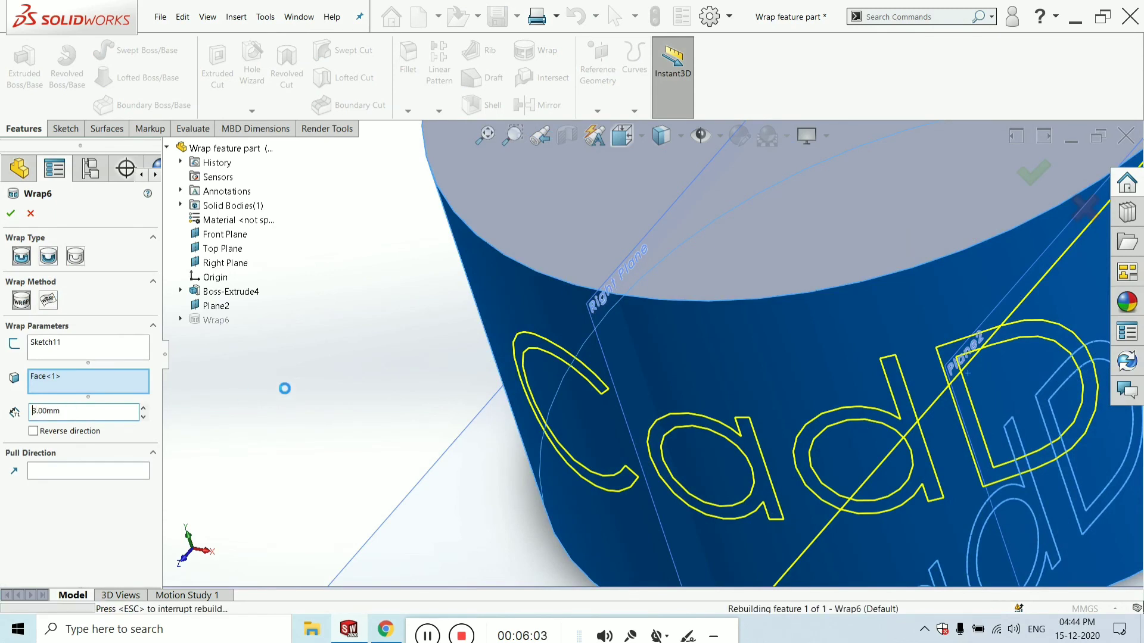
# Snap the model to the isometric view and hide the reference planes.
pyautogui.scroll(5, 474, 358)
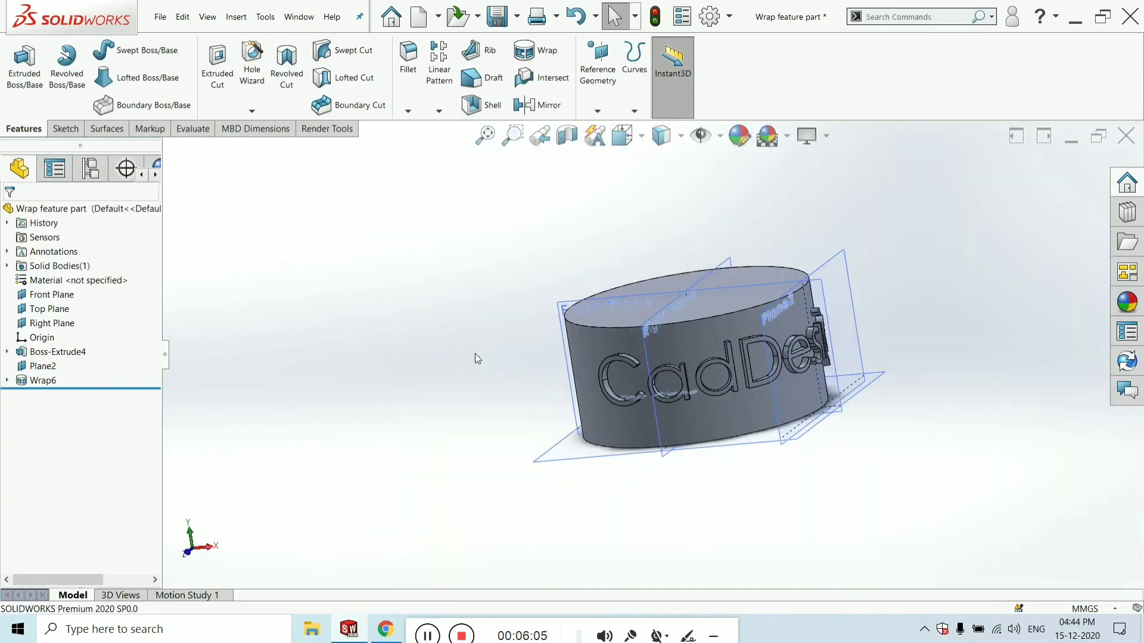
pyautogui.hotkey('ctrl', '7')
pyautogui.scroll(-5, 667, 440)
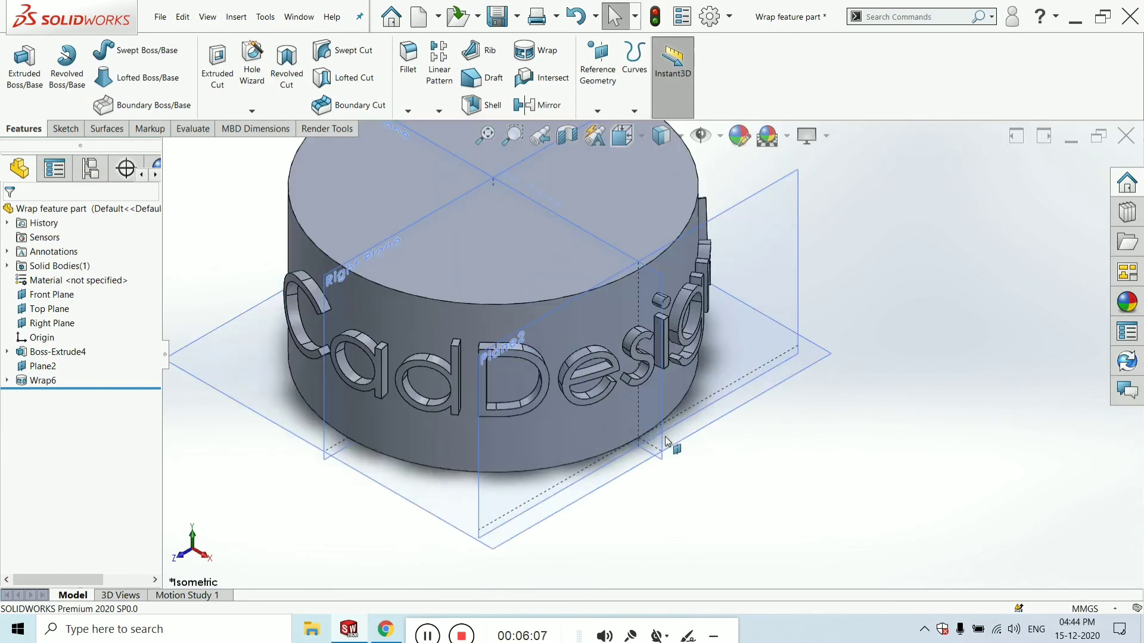
pyautogui.scroll(5, 667, 441)
pyautogui.click(701, 136)
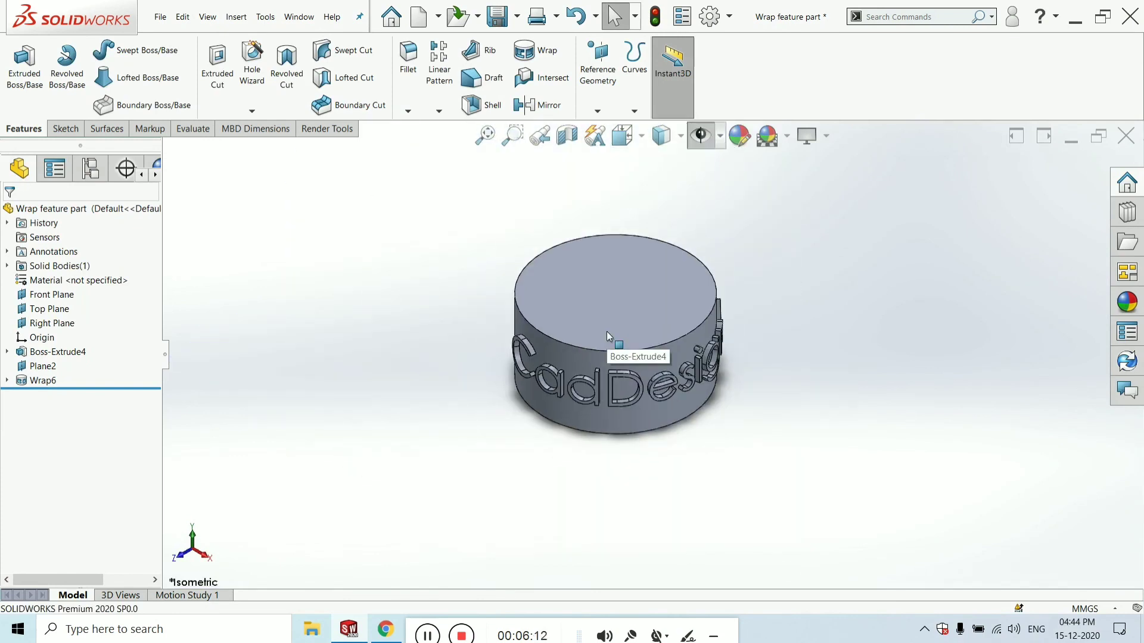
# Orbit to inspect the raised lettering, then switch to the CAD Design Master YouTube videos page in Chrome.
pyautogui.scroll(-5, 626, 372)
pyautogui.scroll(5, 626, 372)
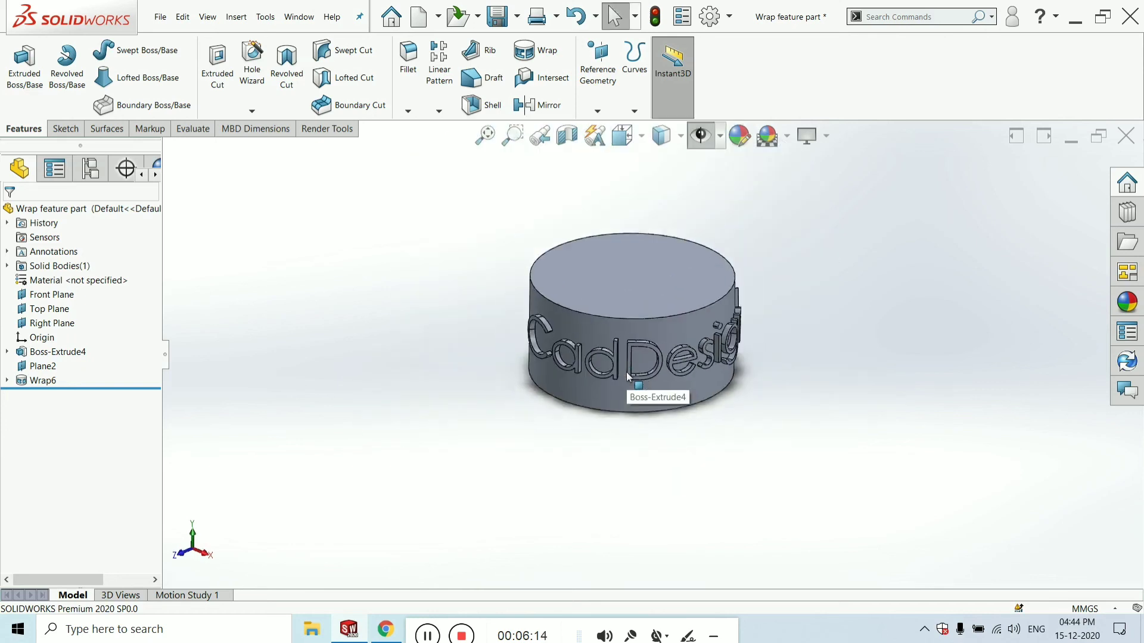
pyautogui.moveTo(628, 352); pyautogui.dragTo(661, 365, button='middle')
pyautogui.scroll(3, 753, 388)
pyautogui.scroll(-3, 765, 403)
pyautogui.moveTo(765, 403); pyautogui.dragTo(577, 387, button='middle')
pyautogui.scroll(-3, 646, 344)
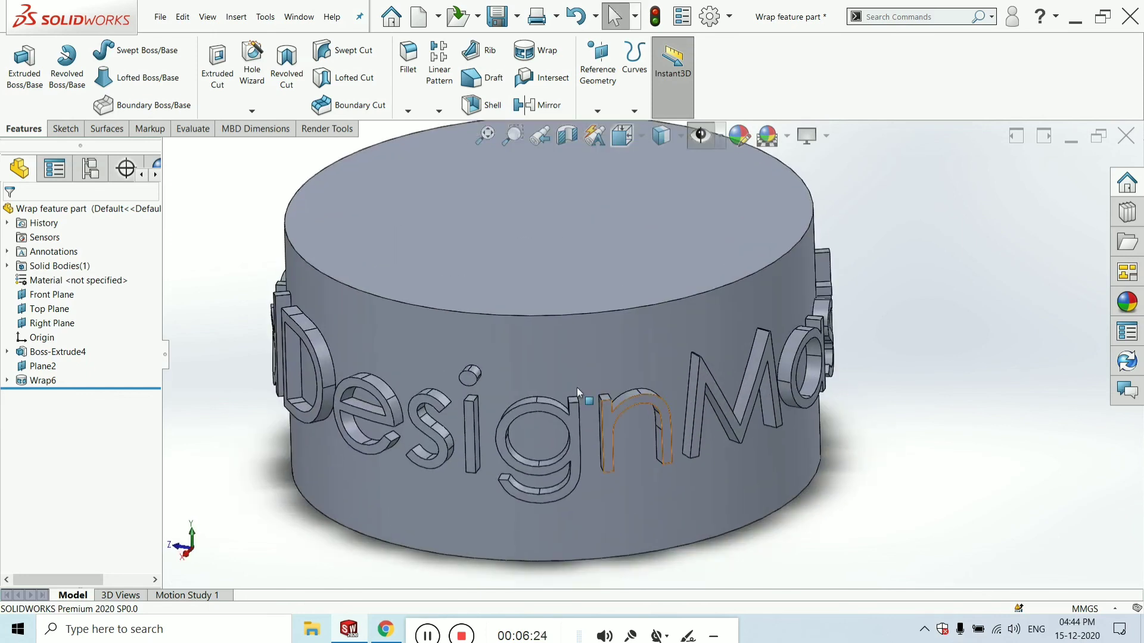
pyautogui.scroll(4, 577, 387)
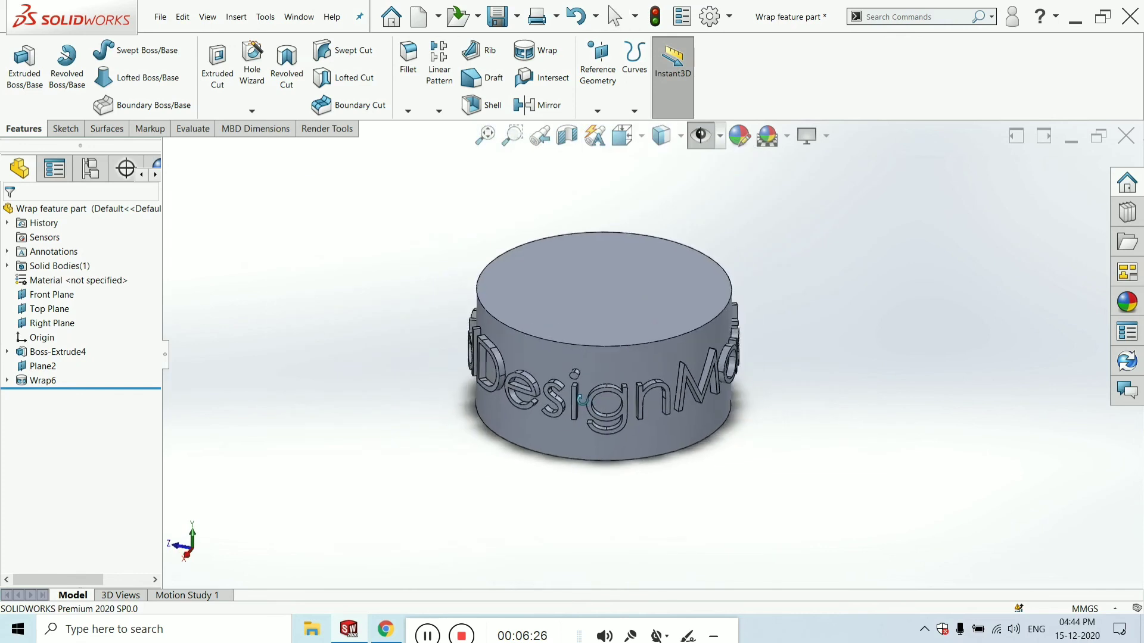
pyautogui.hotkey('ctrl', '7')
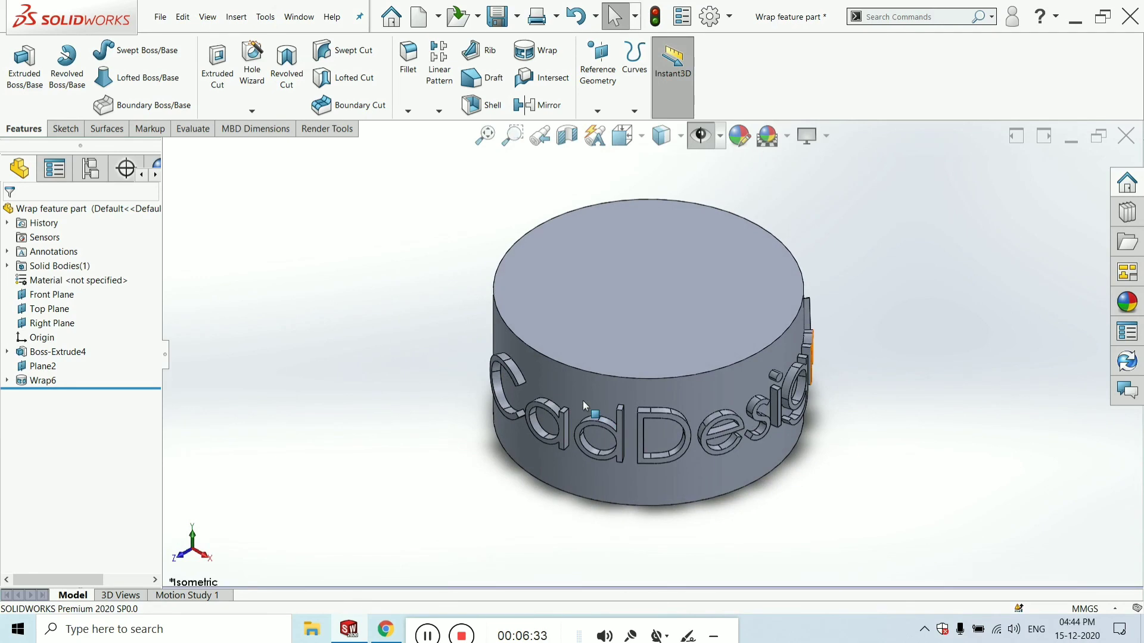
pyautogui.click(386, 629)
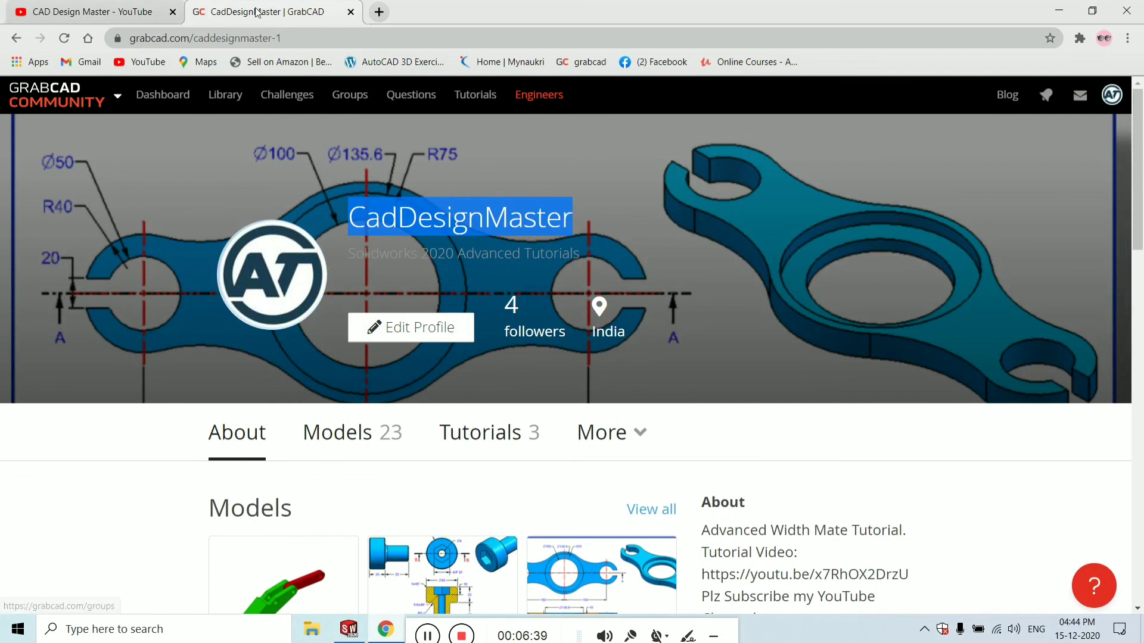
pyautogui.click(177, 5)
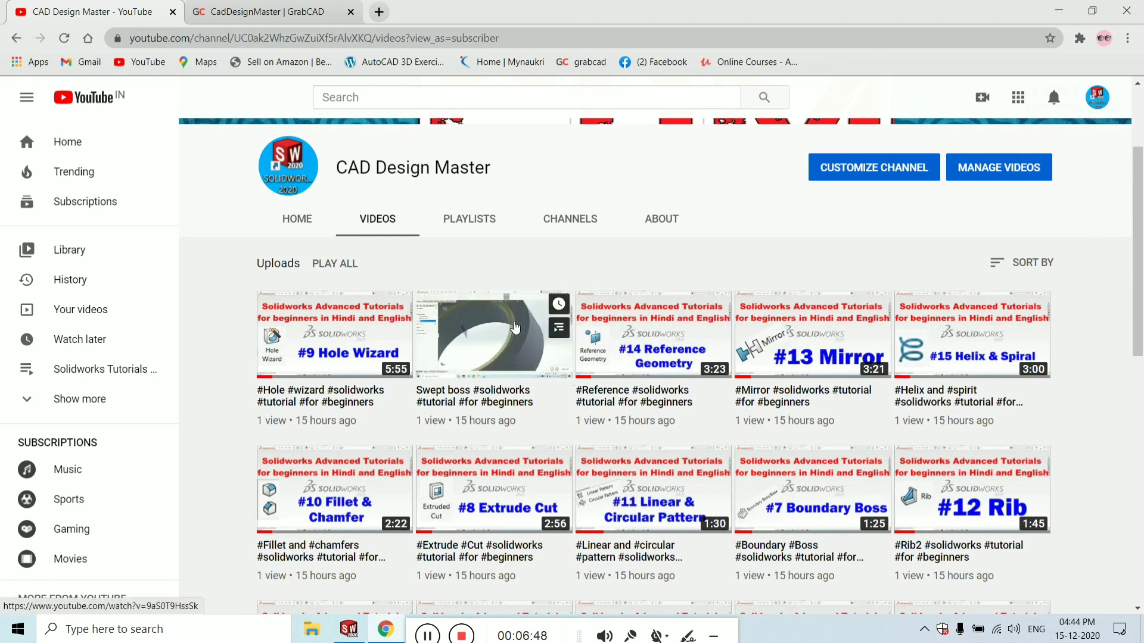
pyautogui.click(386, 626)
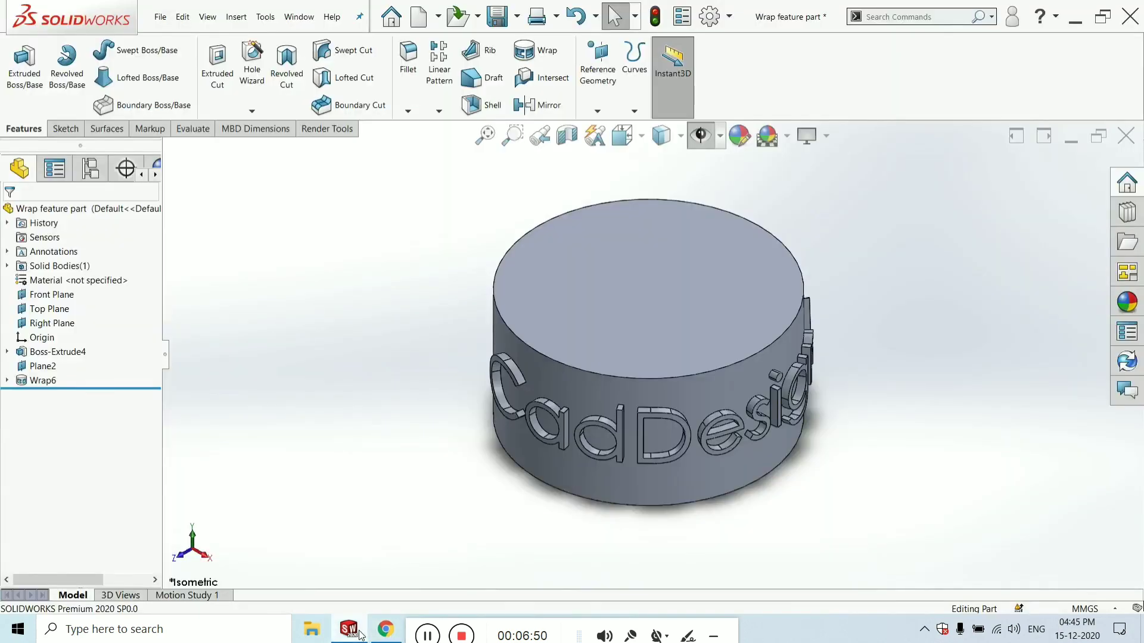